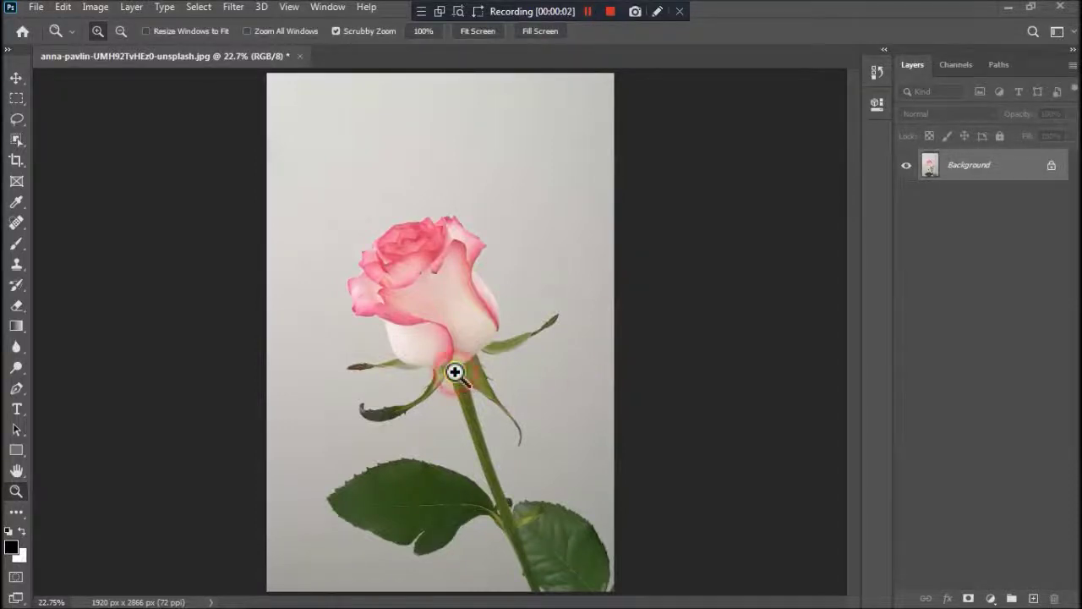
# Zoom in twice on the rose photo and bring up the Filter menu.
pyautogui.click(443, 333)
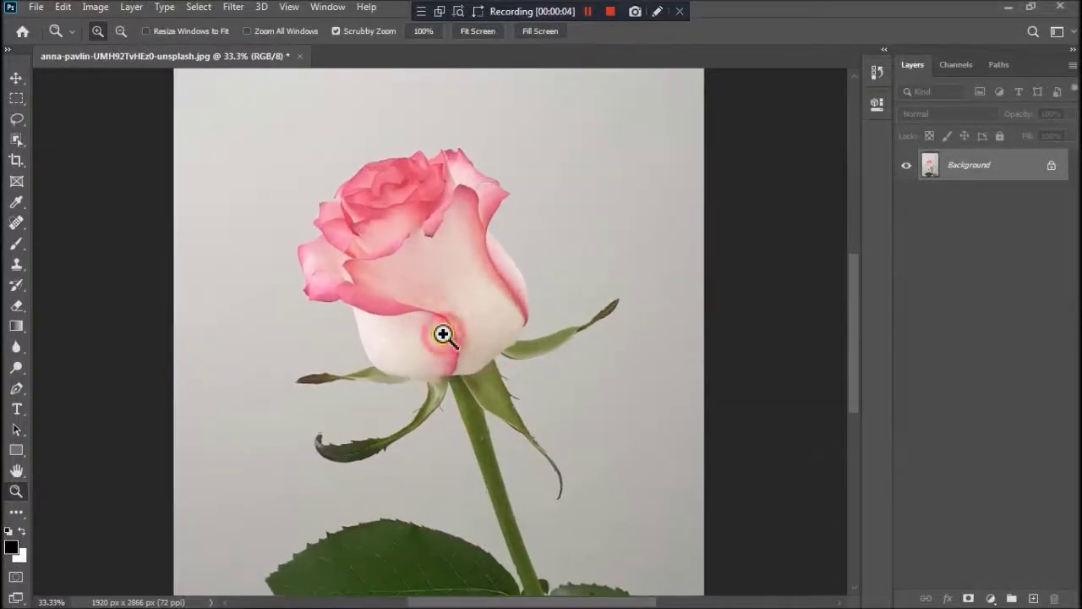
pyautogui.click(443, 334)
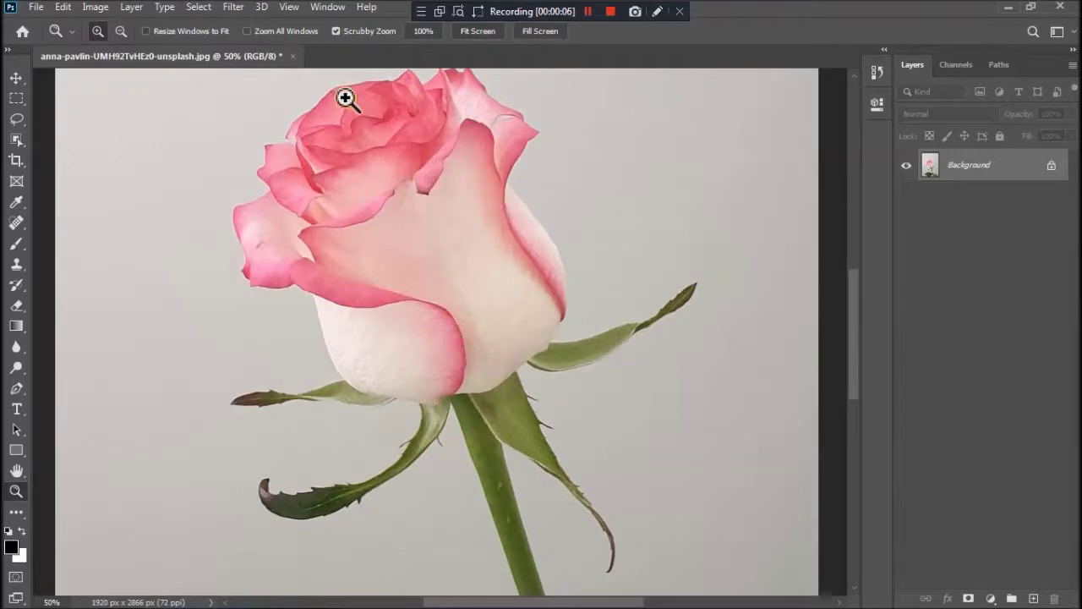
pyautogui.click(234, 8)
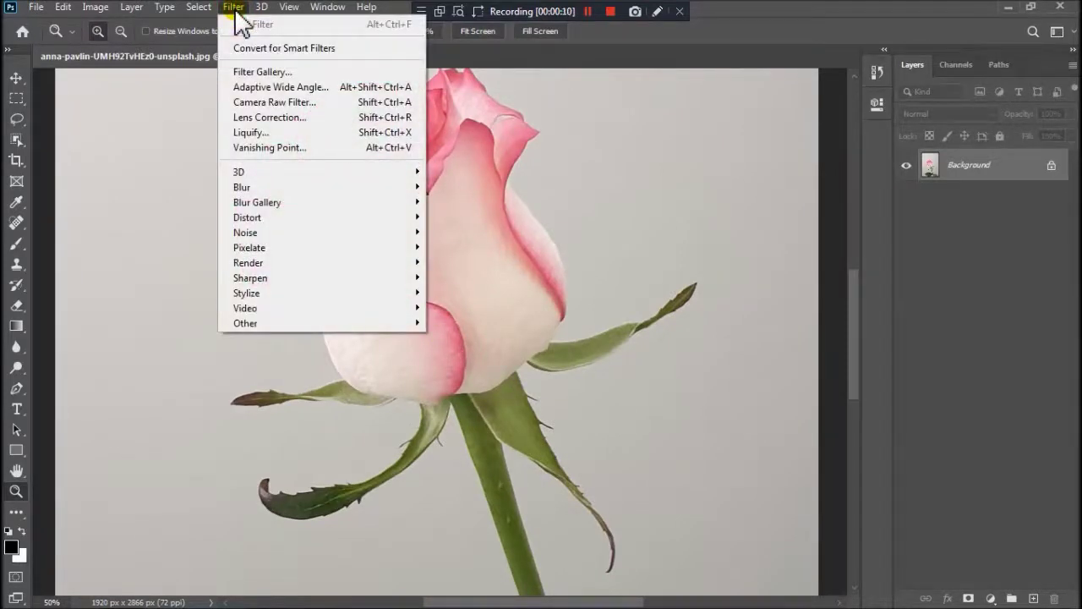
# Open the Filter Gallery, frame the rose in the preview, and pick Stylize > Glowing Edges.
pyautogui.click(254, 72)
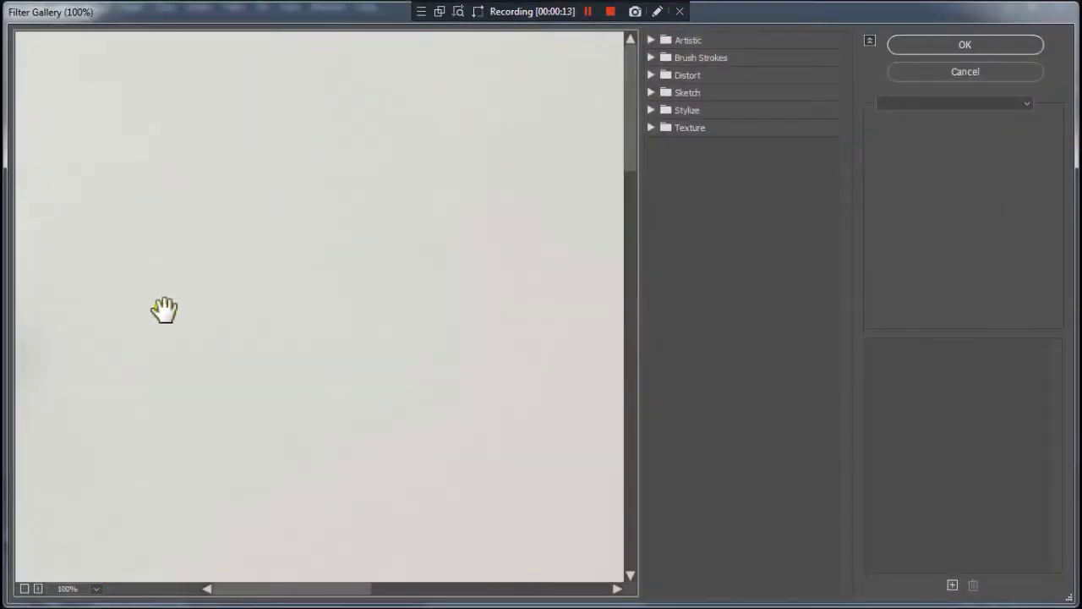
pyautogui.click(25, 588)
pyautogui.moveTo(287, 478)
pyautogui.mouseDown()
pyautogui.moveTo(270, 346)
pyautogui.moveTo(217, 220)
pyautogui.mouseUp()
pyautogui.click(652, 127)
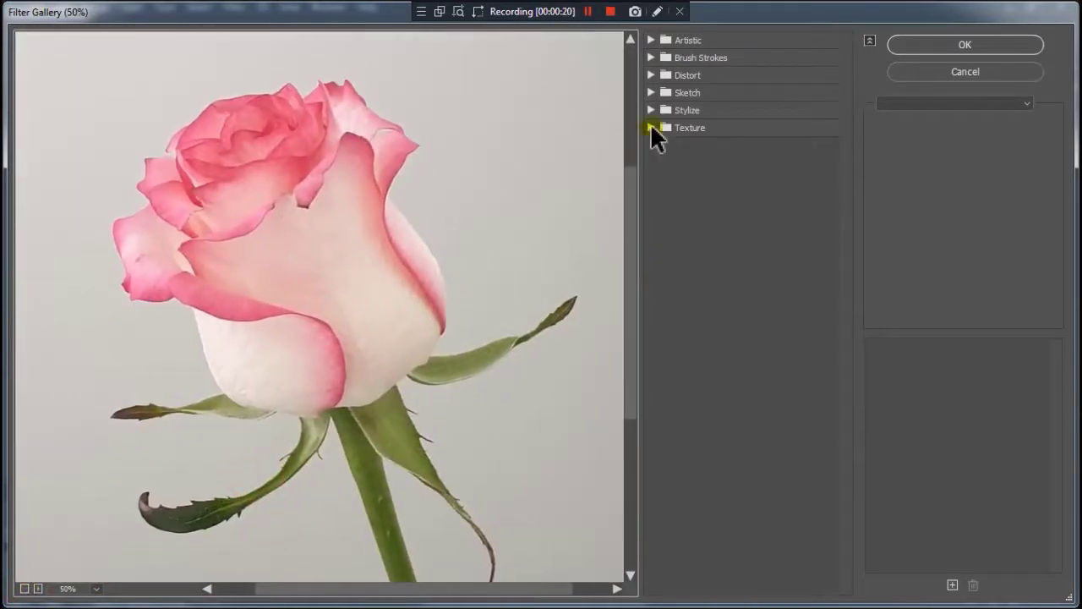
pyautogui.click(652, 110)
pyautogui.click(669, 135)
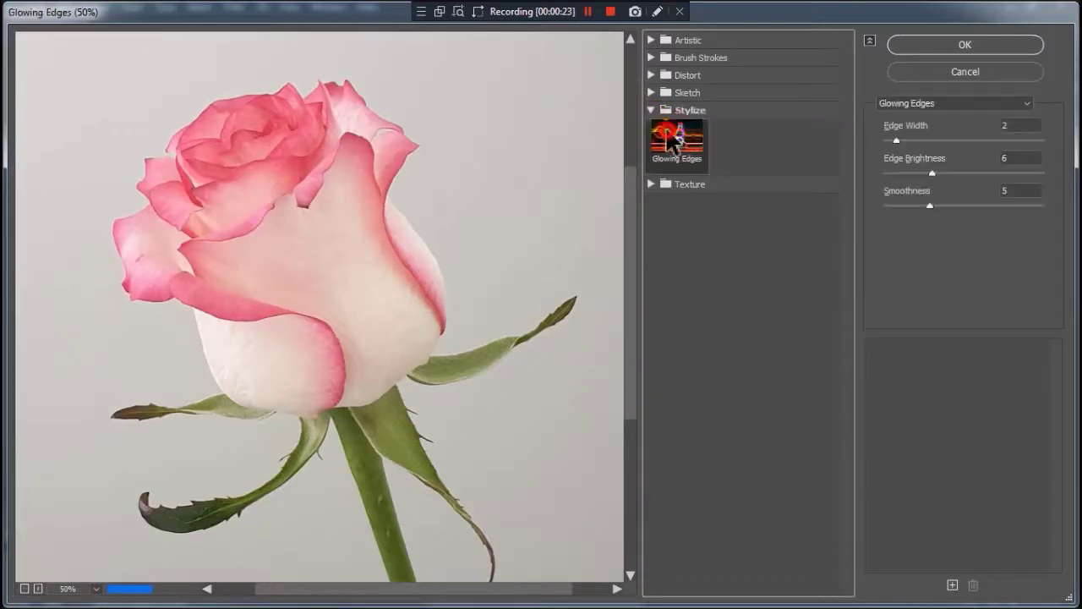
# Apply Glowing Edges with Edge Width 3, Edge Brightness 6 and slightly lowered Smoothness.
pyautogui.click(25, 588)
pyautogui.moveTo(376, 350); pyautogui.dragTo(350, 245)
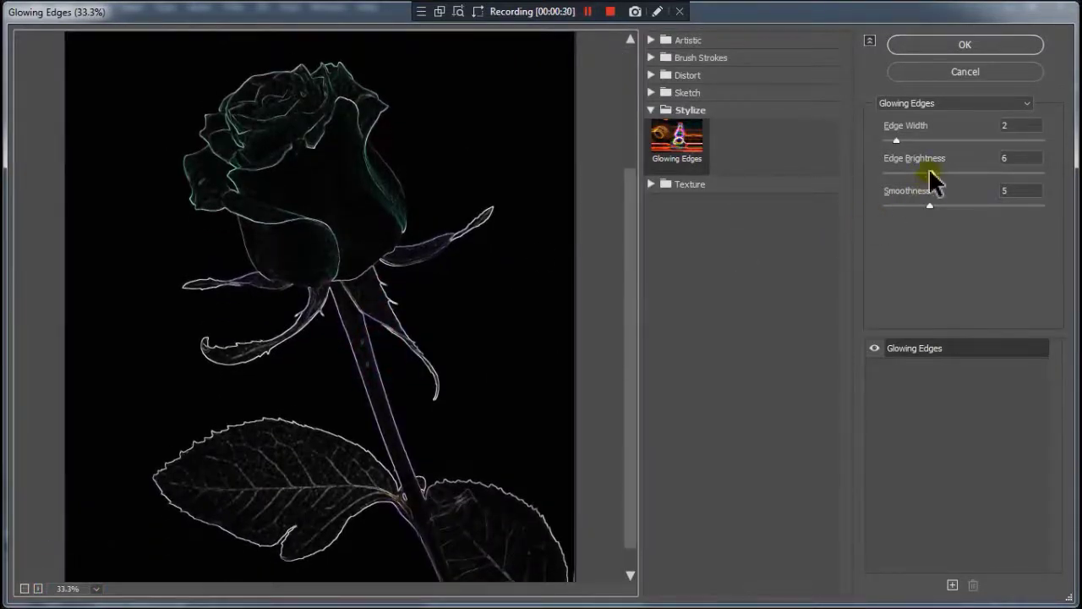
pyautogui.click(914, 141)
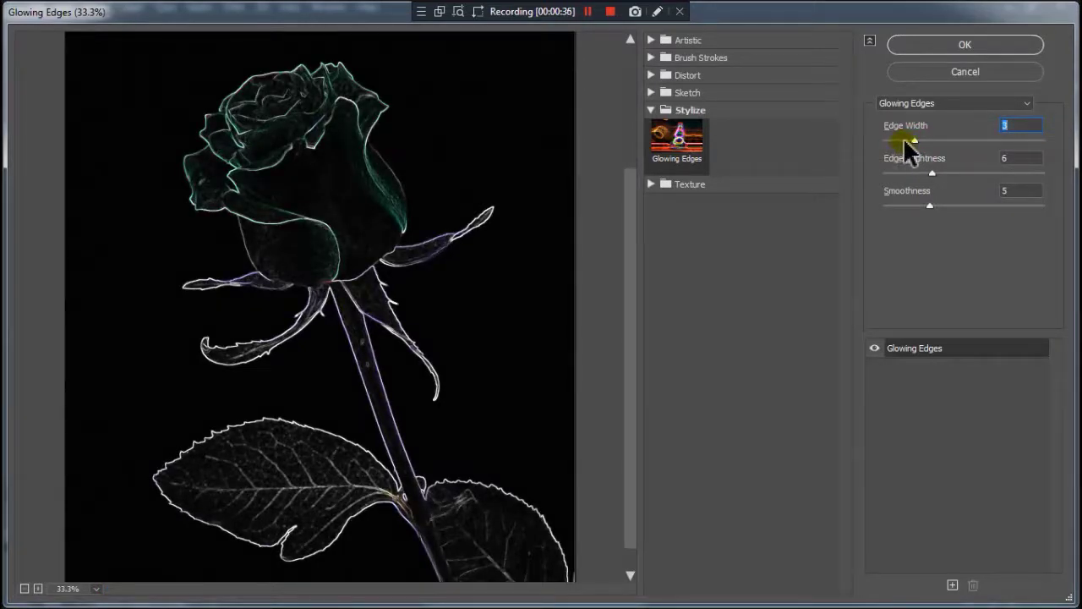
pyautogui.click(904, 140)
pyautogui.click(907, 173)
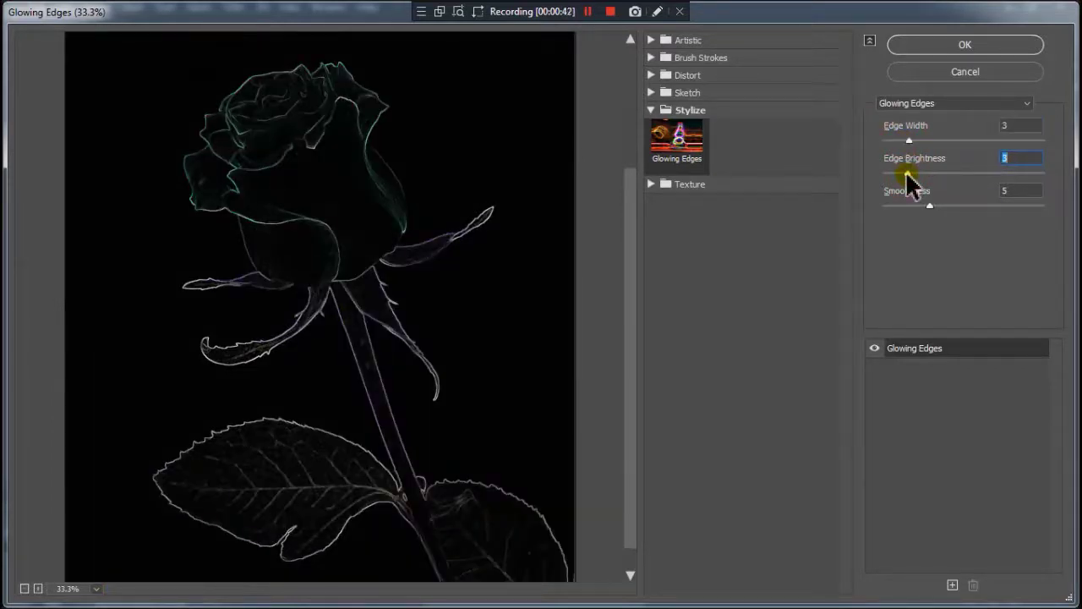
pyautogui.click(920, 177)
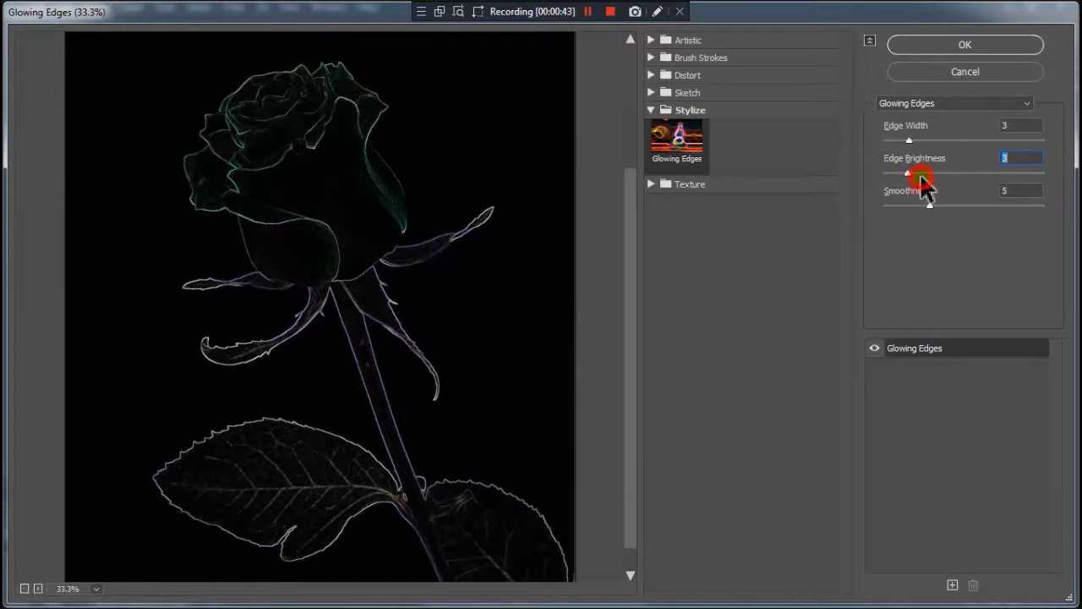
pyautogui.click(930, 173)
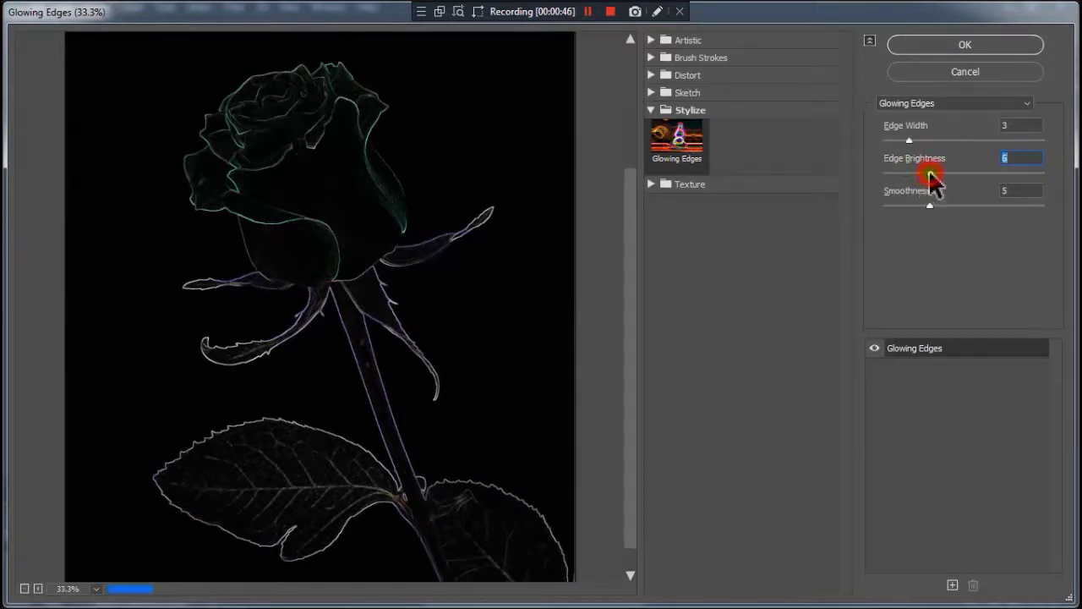
pyautogui.click(916, 205)
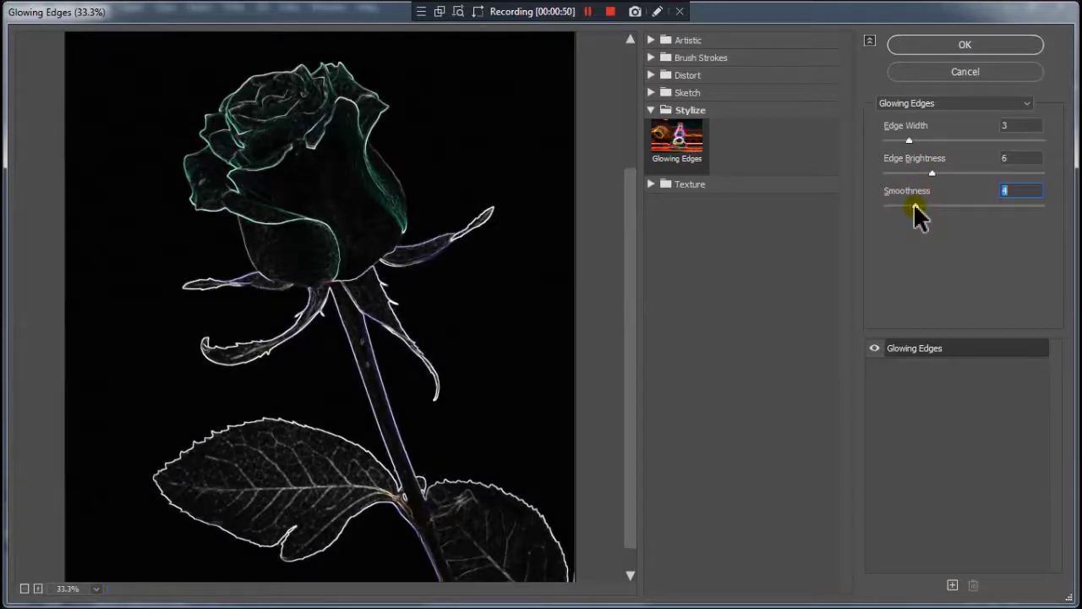
pyautogui.click(918, 207)
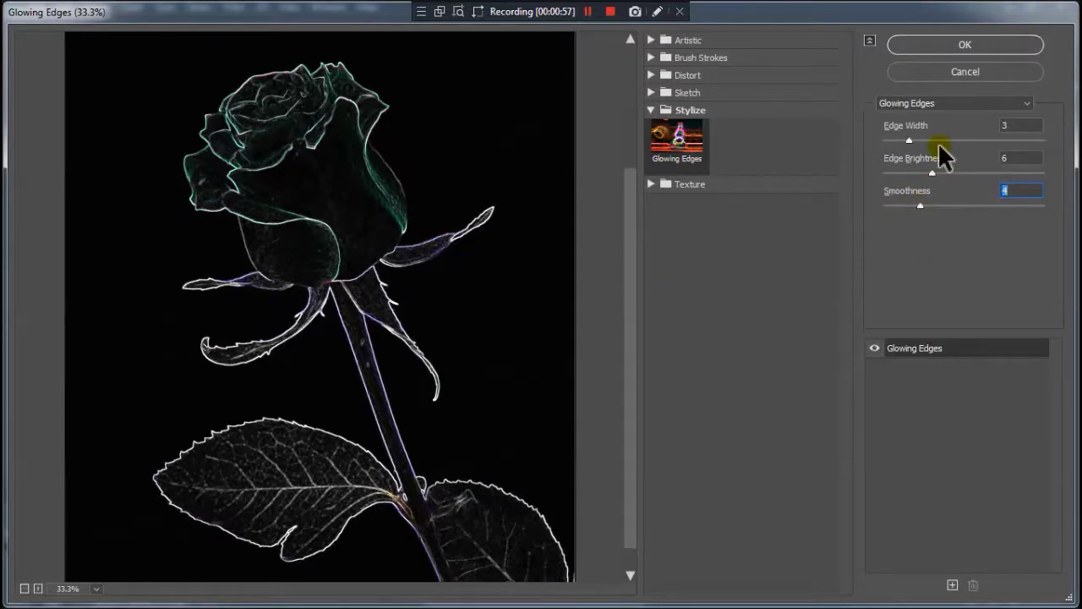
pyautogui.click(941, 46)
# Fit the glowing-edge rose on screen and add a Black & White adjustment layer.
pyautogui.rightClick(441, 219)
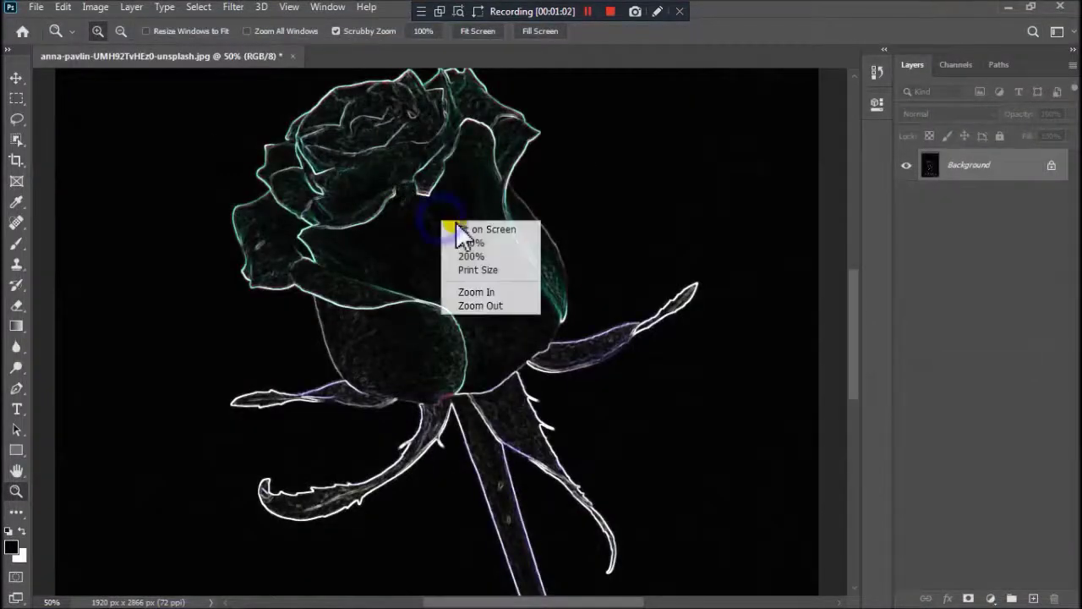
pyautogui.click(463, 228)
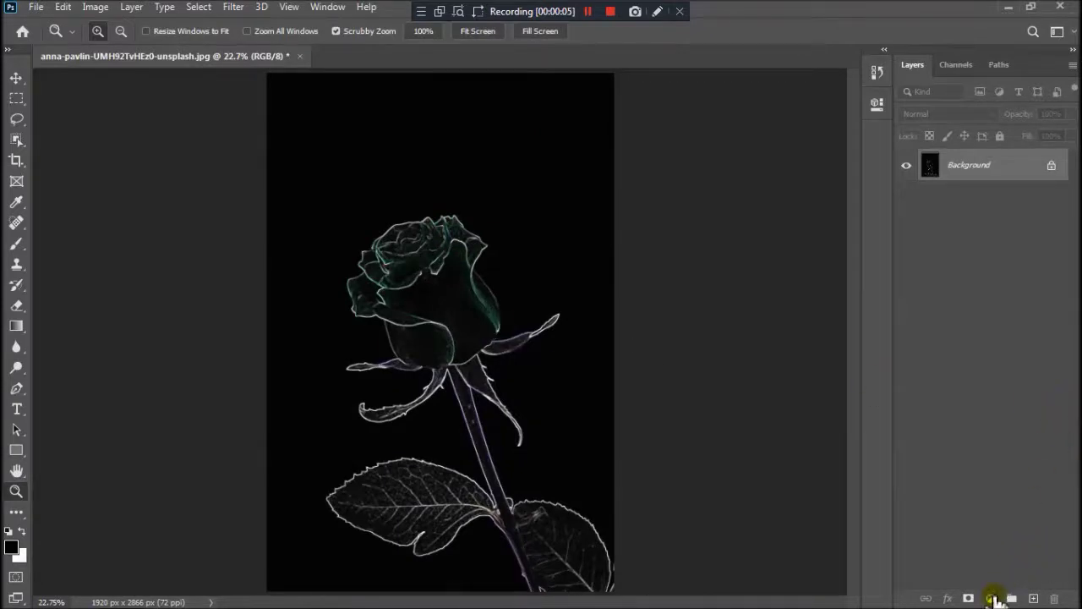
pyautogui.click(991, 597)
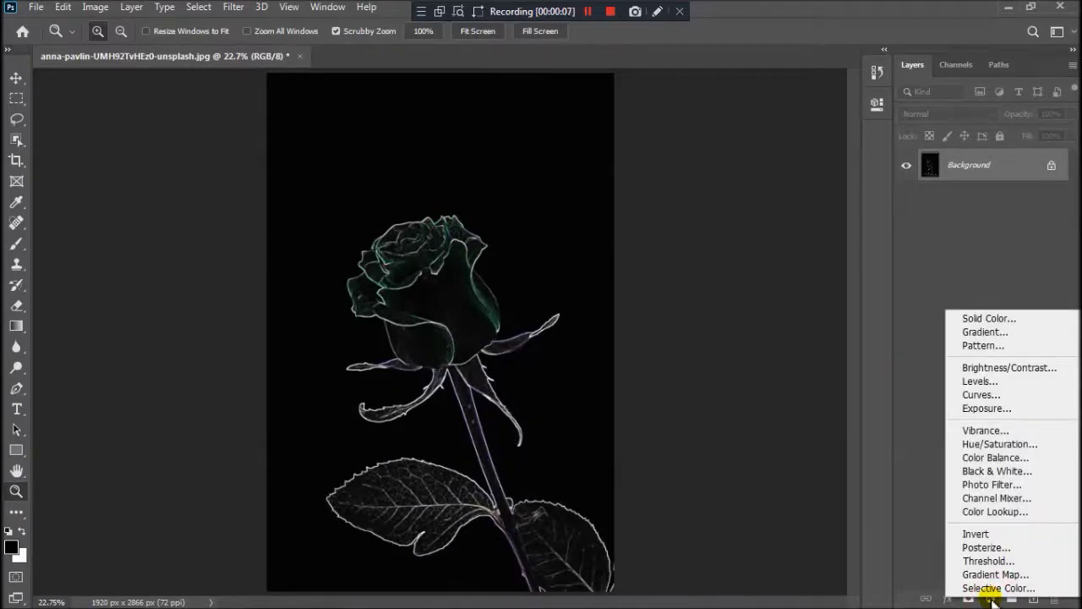
pyautogui.click(1002, 471)
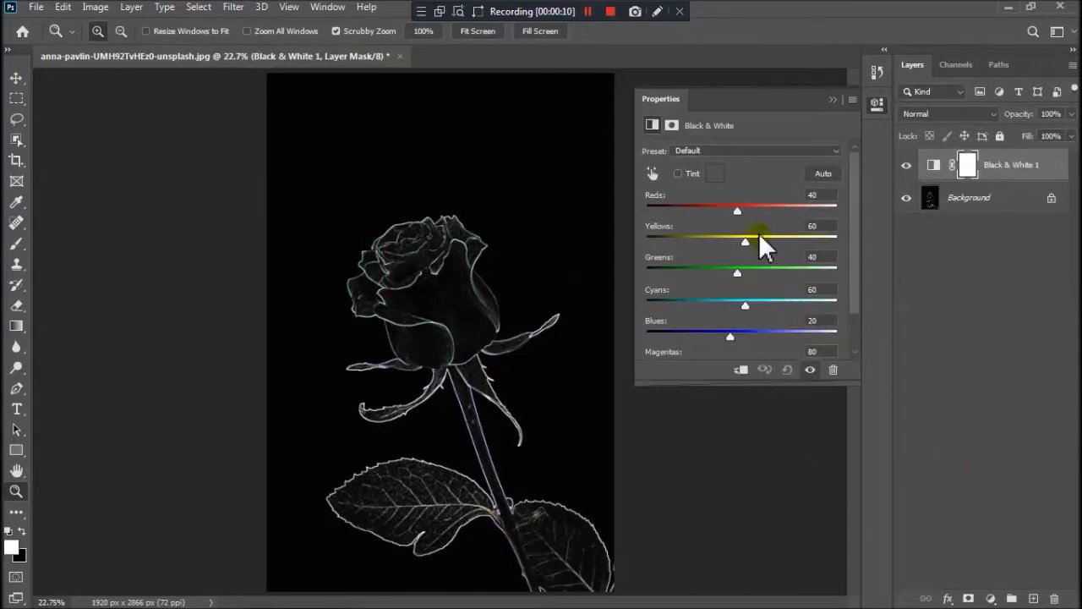
# Set Black & White Reds, Yellows, Greens and Blues to 300 and Cyans to 163.
pyautogui.moveTo(737, 211); pyautogui.dragTo(850, 213)
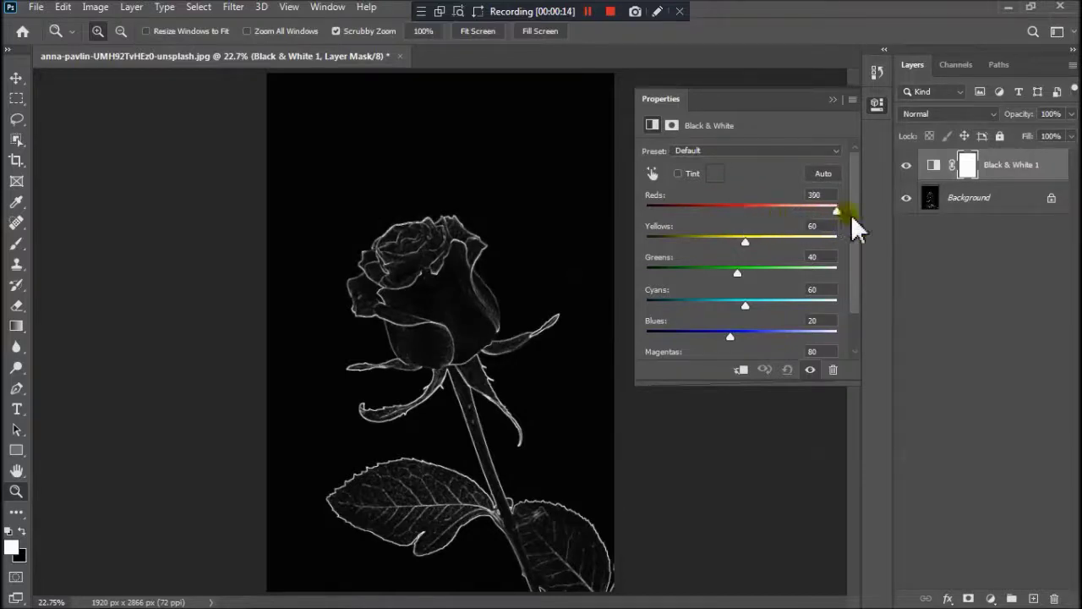
pyautogui.moveTo(746, 242); pyautogui.dragTo(842, 241)
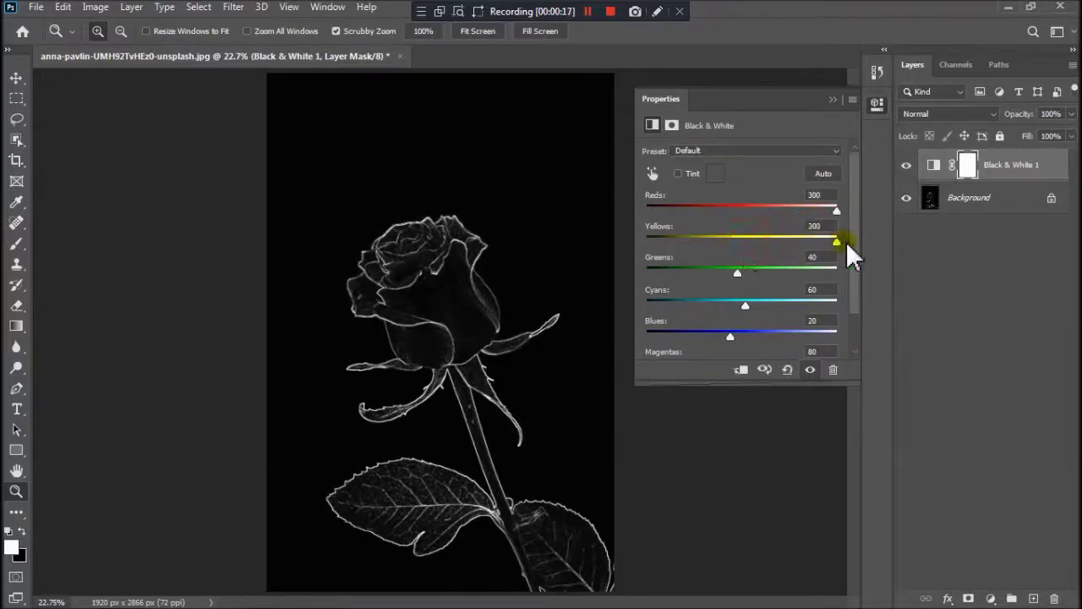
pyautogui.moveTo(738, 271)
pyautogui.mouseDown()
pyautogui.moveTo(846, 267)
pyautogui.moveTo(636, 269)
pyautogui.moveTo(953, 271)
pyautogui.mouseUp()
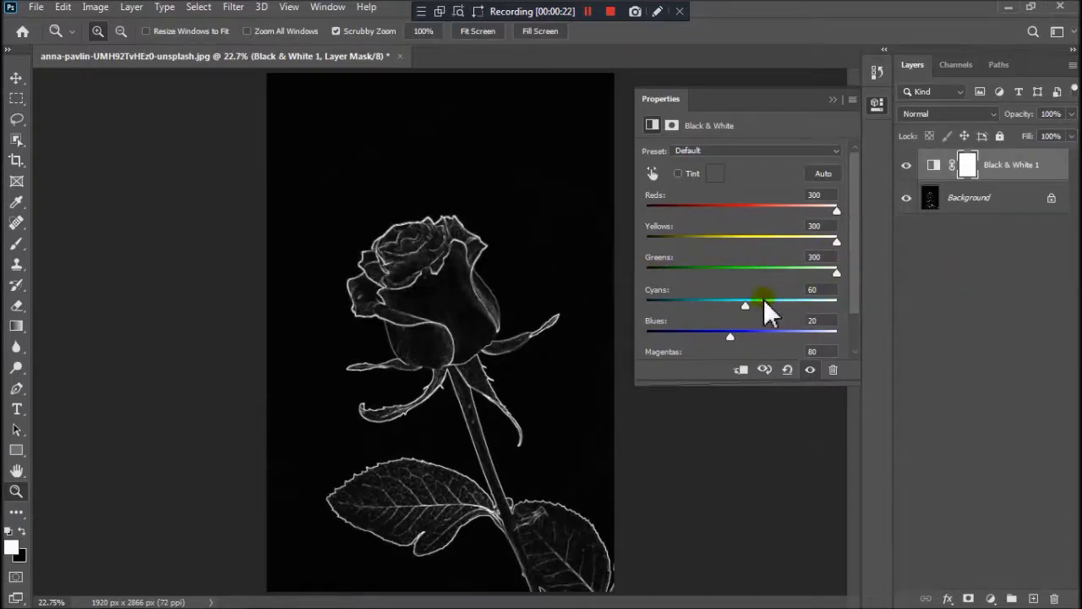
pyautogui.moveTo(745, 303); pyautogui.dragTo(858, 302)
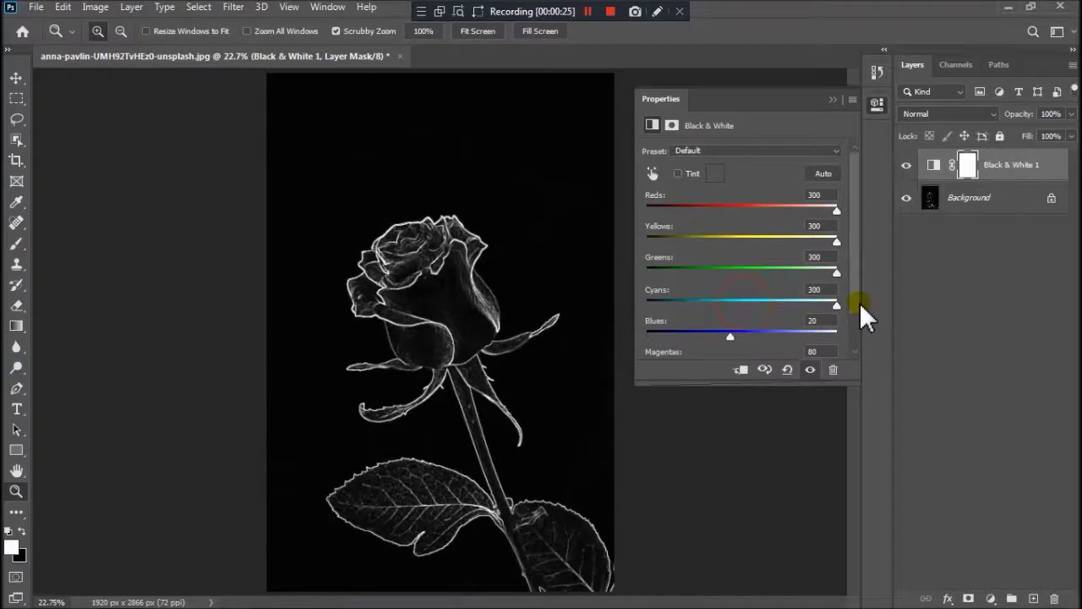
pyautogui.moveTo(818, 306); pyautogui.dragTo(780, 306)
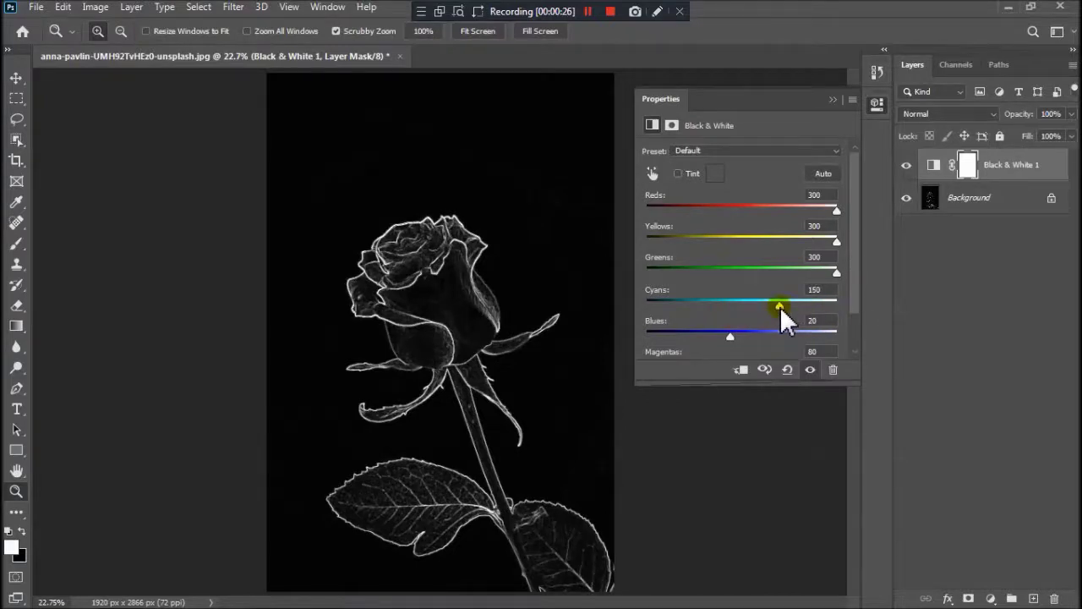
pyautogui.moveTo(730, 336); pyautogui.dragTo(886, 336)
pyautogui.click(833, 240)
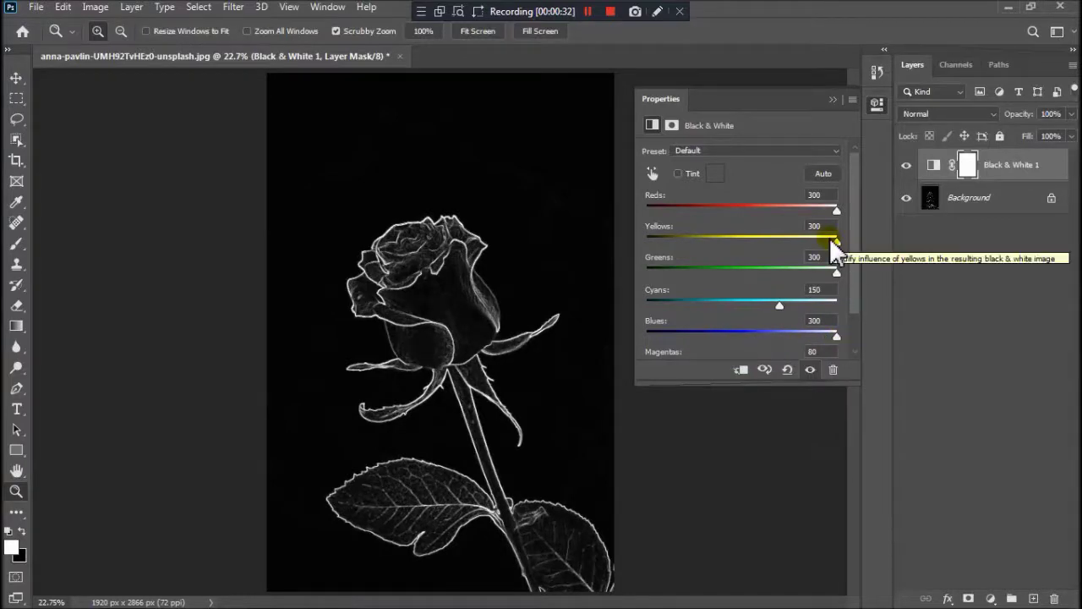
pyautogui.moveTo(780, 306)
pyautogui.mouseDown()
pyautogui.moveTo(872, 314)
pyautogui.moveTo(786, 313)
pyautogui.mouseUp()
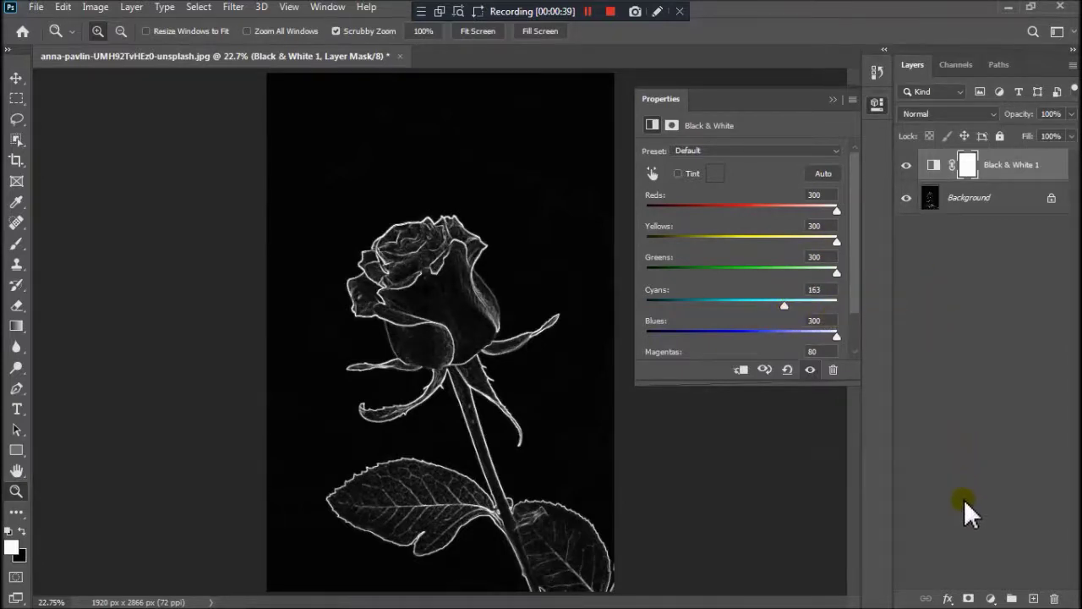
pyautogui.click(991, 598)
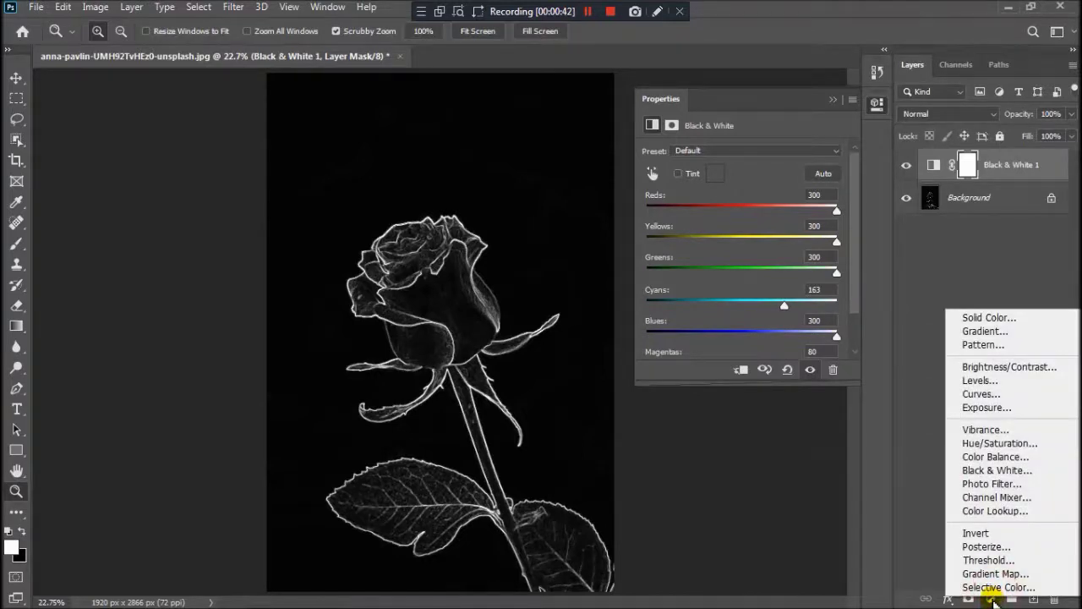
pyautogui.click(991, 599)
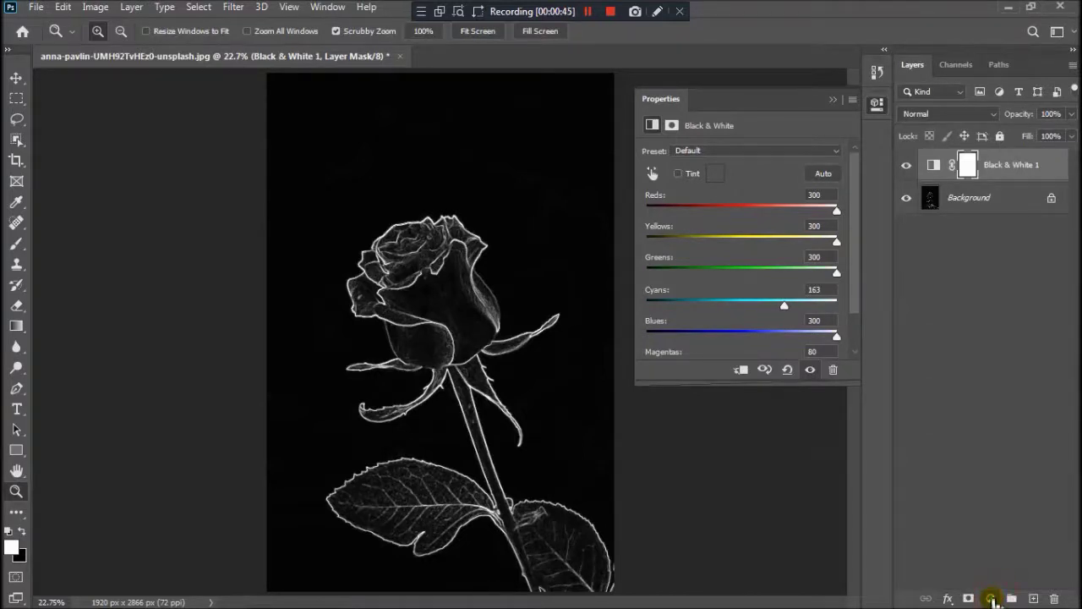
# Add a white (#ffffff) Solid Color fill layer, Color Fill 1, above Black & White 1.
pyautogui.click(992, 598)
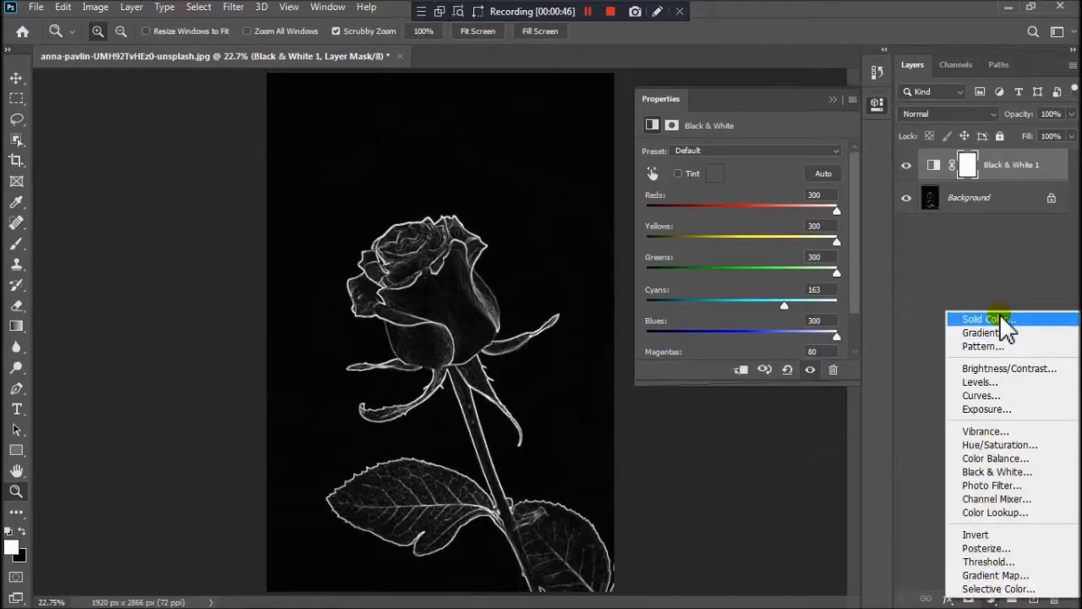
pyautogui.click(998, 318)
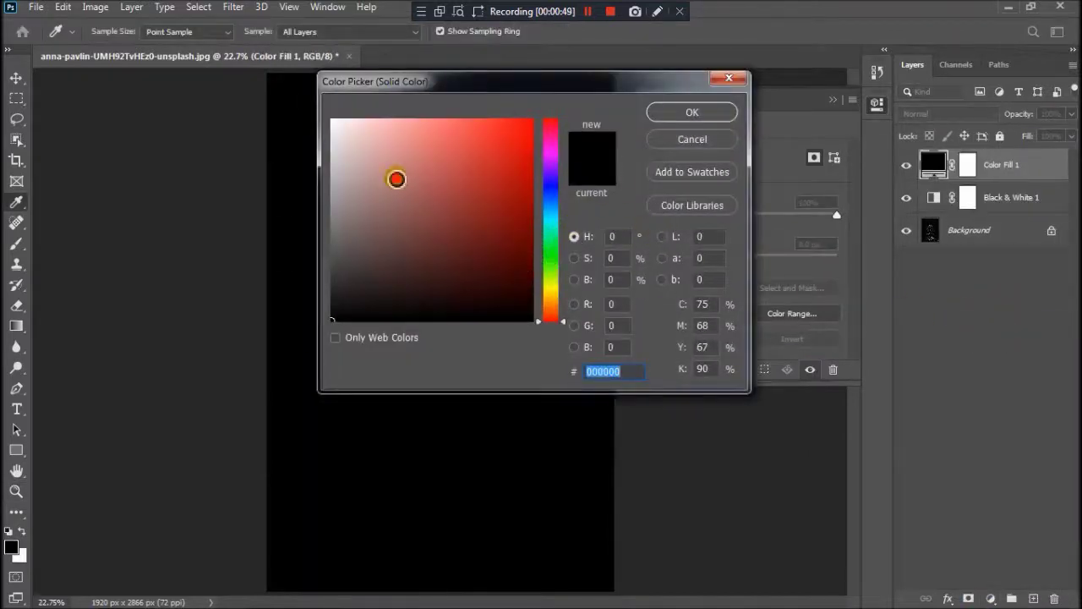
pyautogui.moveTo(415, 198); pyautogui.dragTo(331, 120)
pyautogui.click(658, 115)
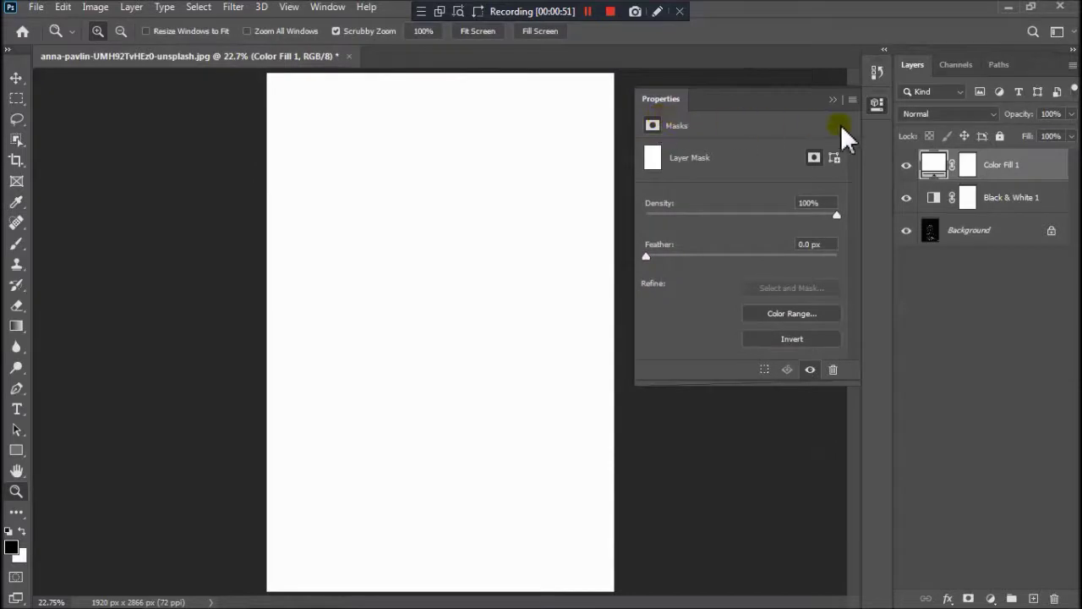
pyautogui.click(833, 100)
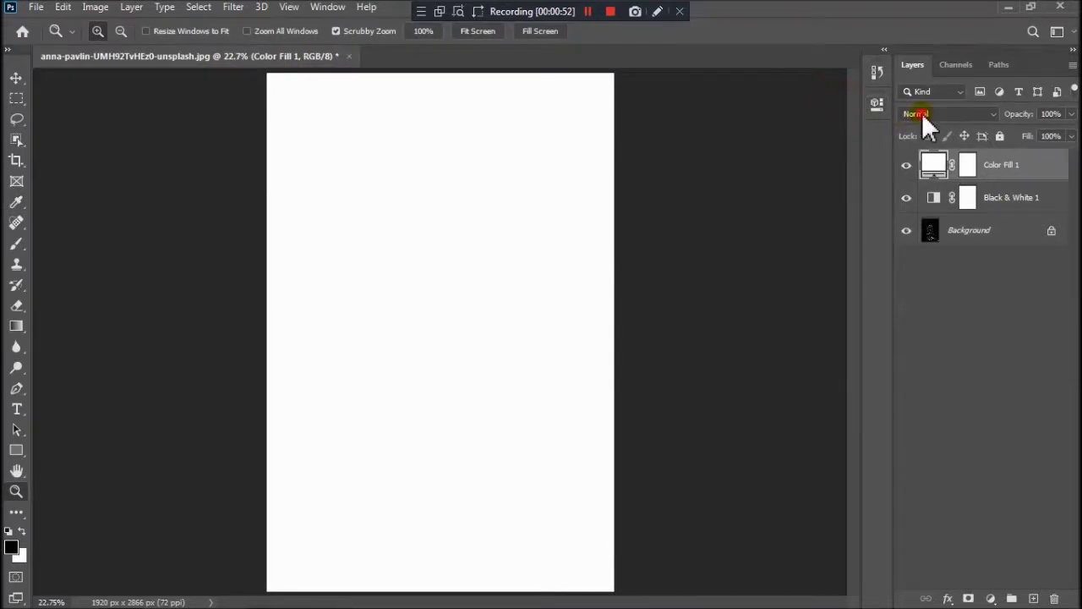
pyautogui.click(921, 113)
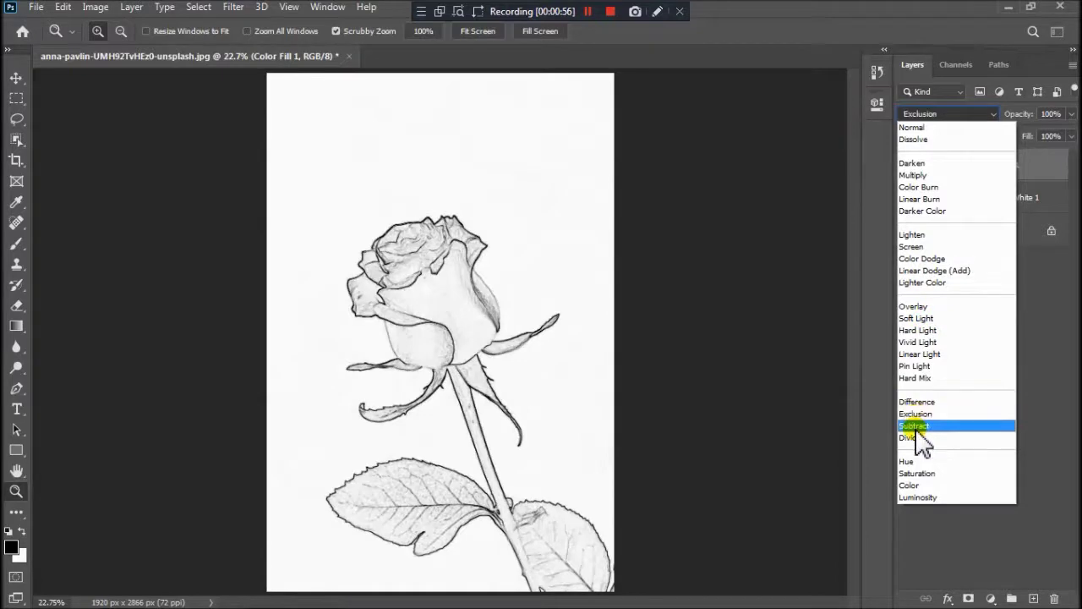
# Set Color Fill 1 to Exclusion blend mode and zoom in on the rose bud.
pyautogui.click(915, 414)
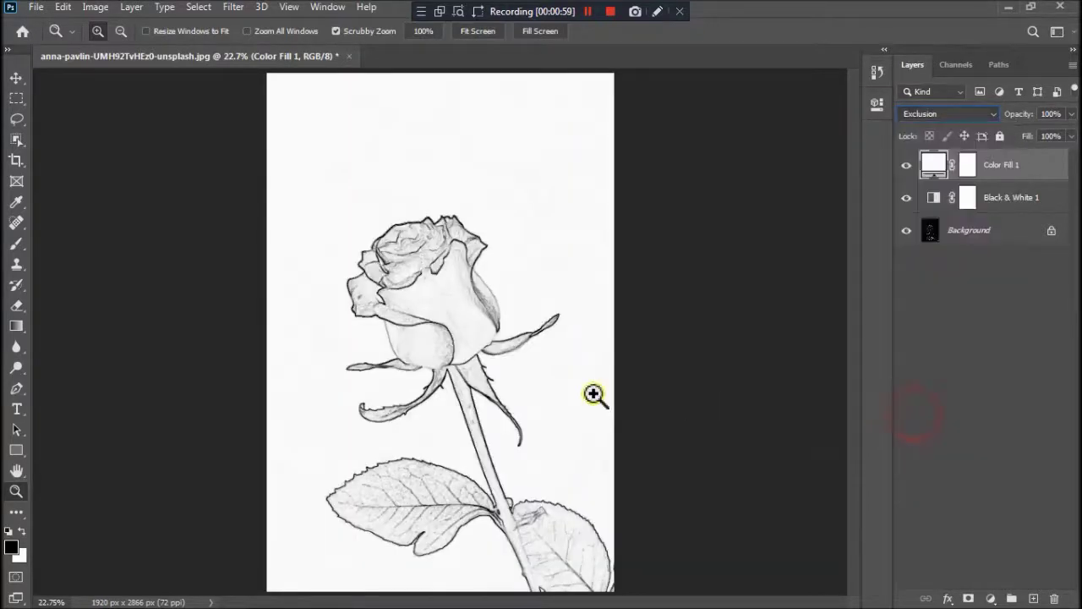
pyautogui.click(426, 306)
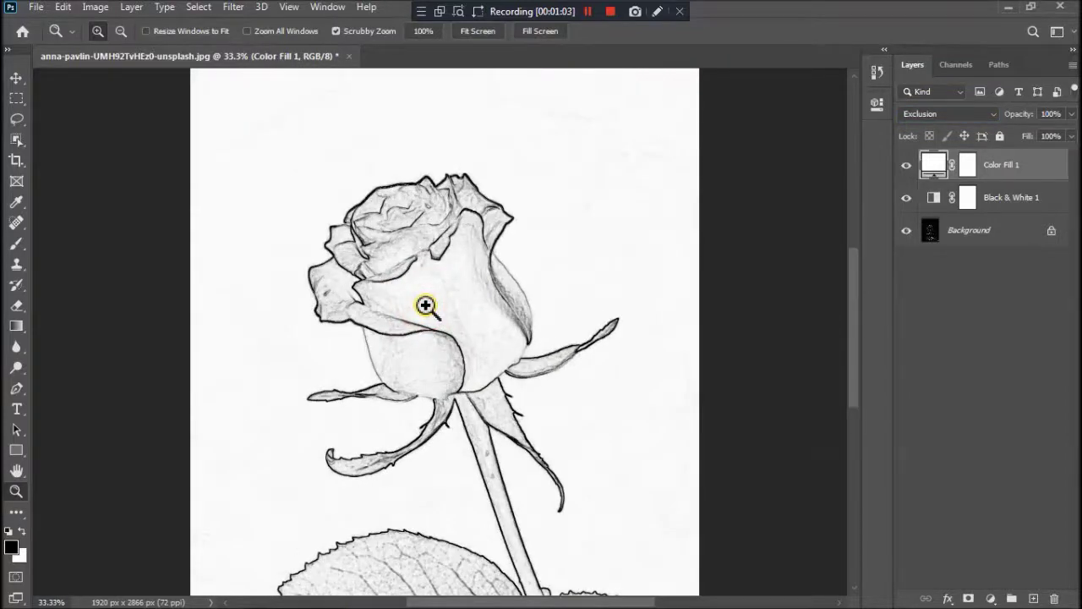
pyautogui.click(425, 338)
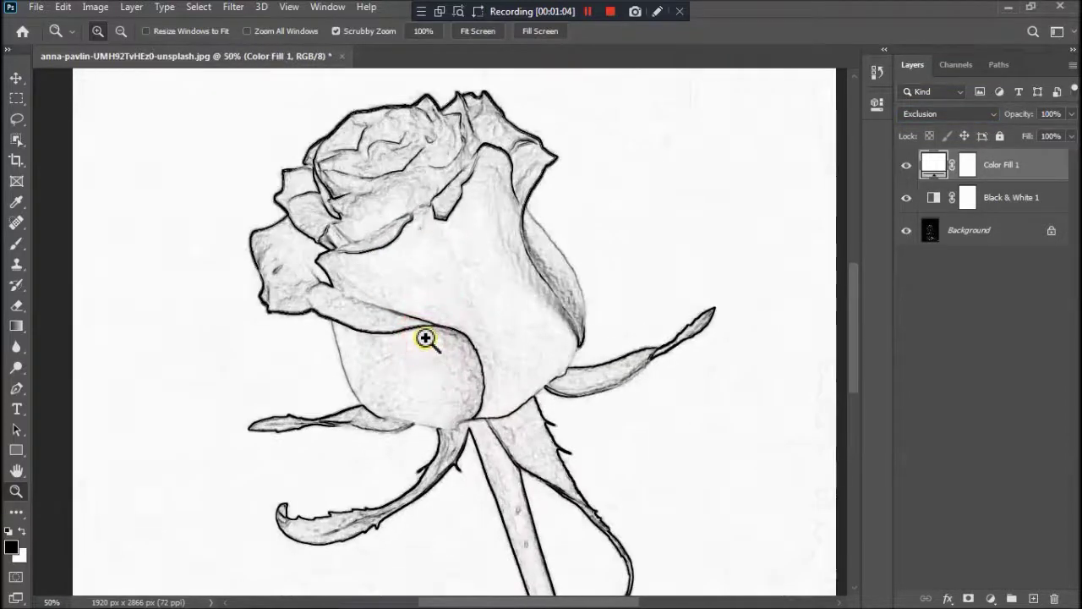
# Stamp all visible layers into a new Layer 1 with Shift+Ctrl+Alt+E, then open the Filter Gallery.
pyautogui.hotkey('ctrl', 'shift', 'alt', 'e')
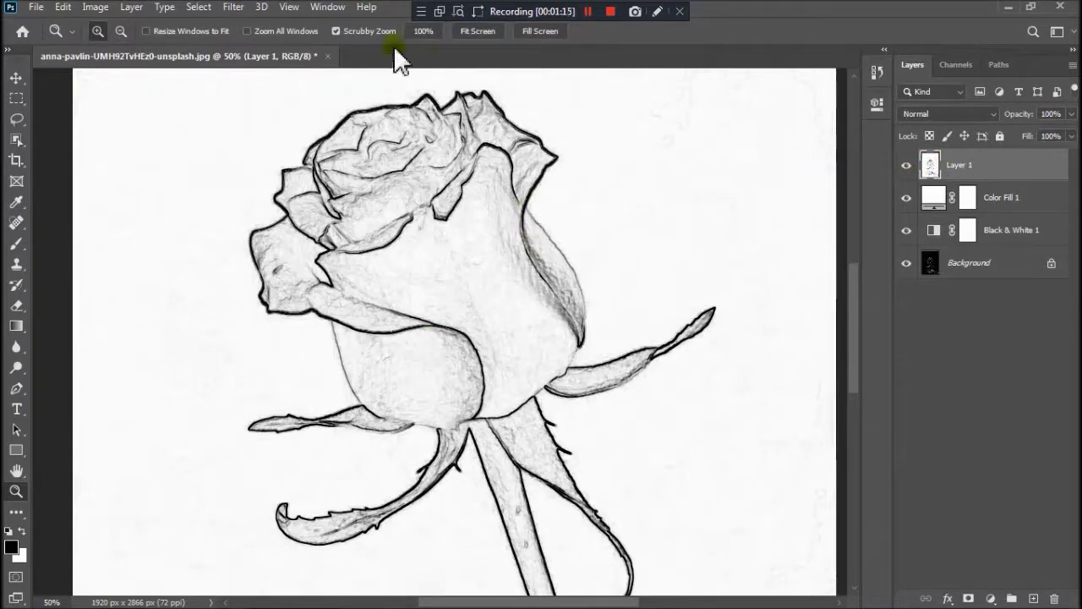
pyautogui.click(234, 7)
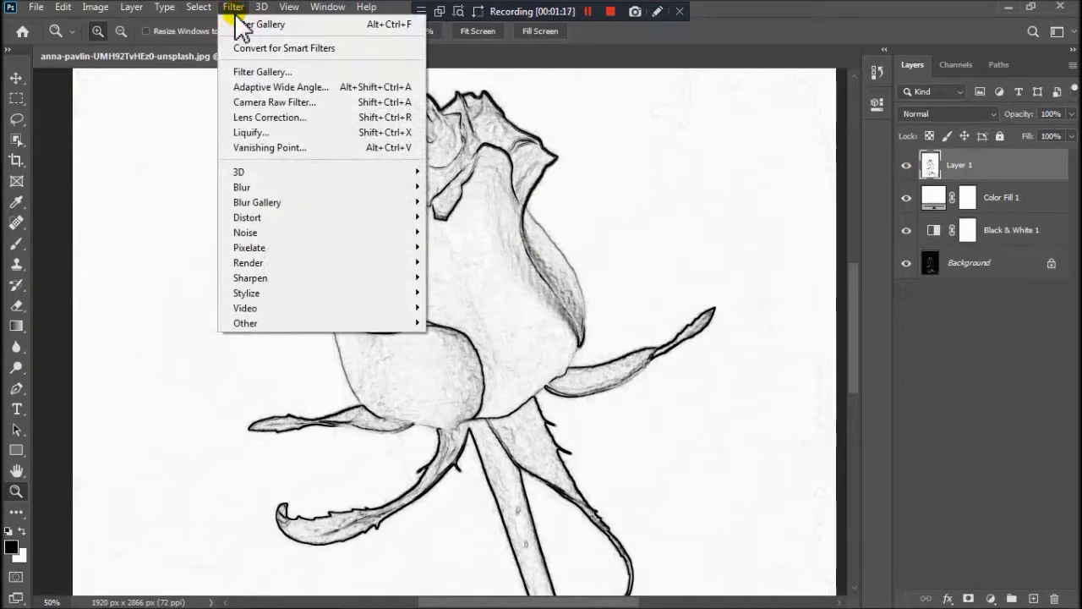
pyautogui.click(250, 72)
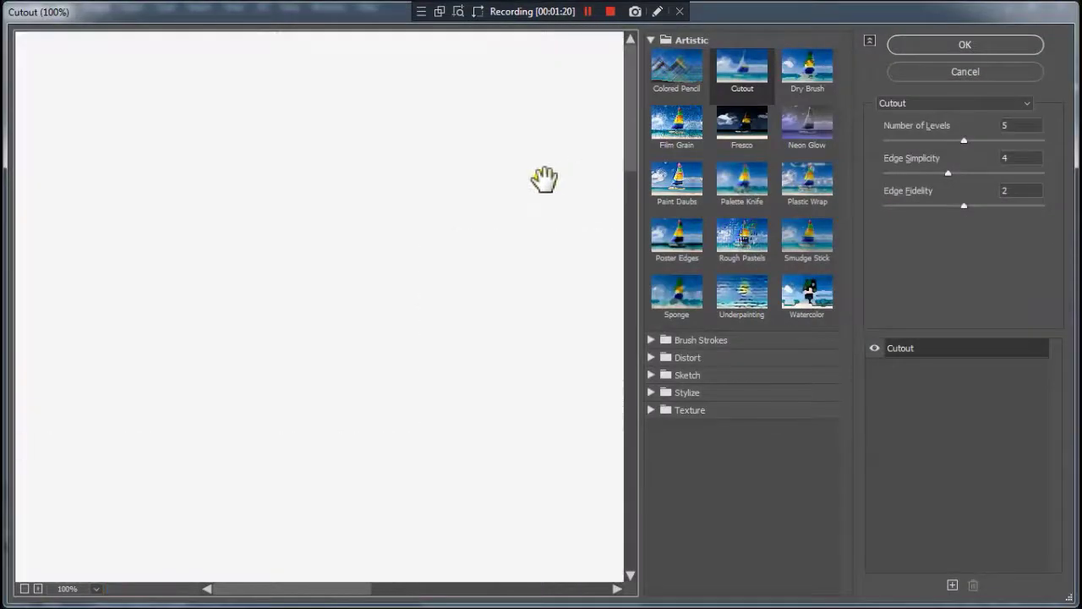
# Frame the whole rose in the gallery preview and select the Artistic Cutout filter.
pyautogui.moveTo(543, 179); pyautogui.dragTo(322, 182)
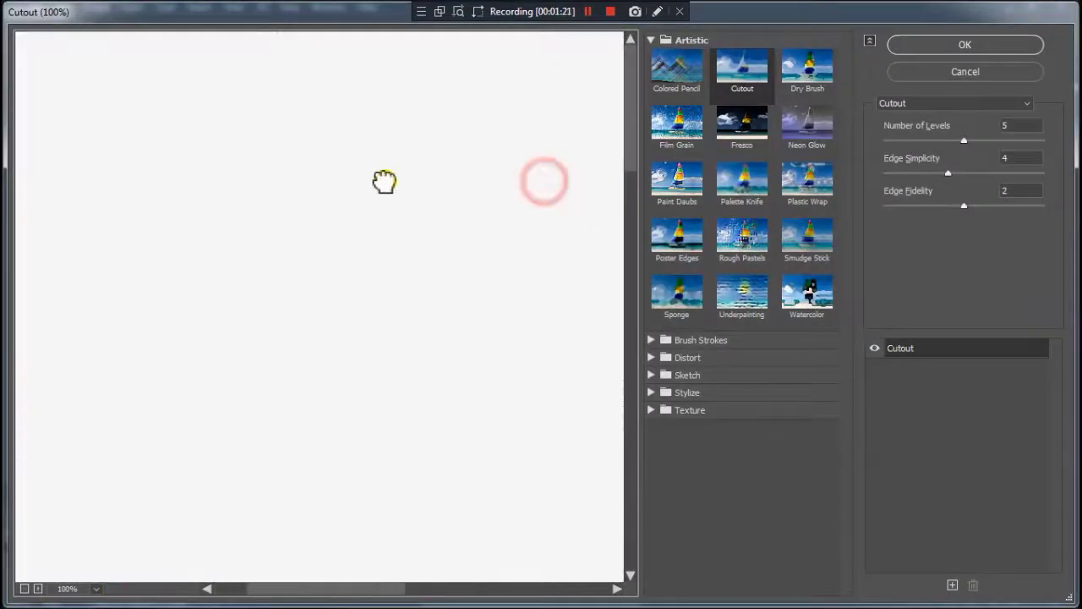
pyautogui.moveTo(446, 200); pyautogui.dragTo(277, 417)
pyautogui.click(25, 588)
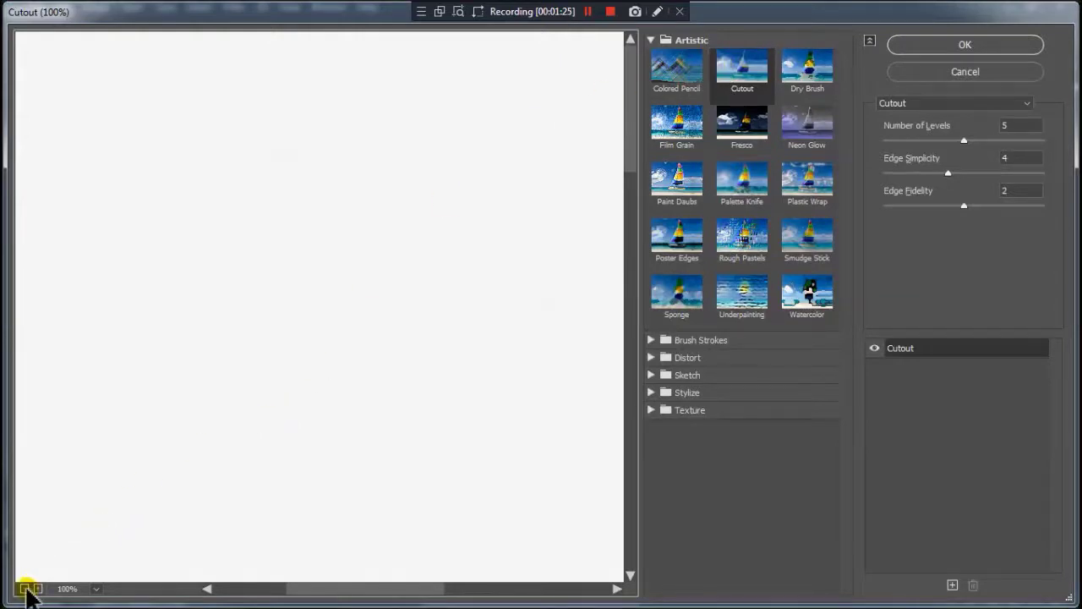
pyautogui.click(25, 587)
pyautogui.moveTo(310, 495); pyautogui.dragTo(304, 246)
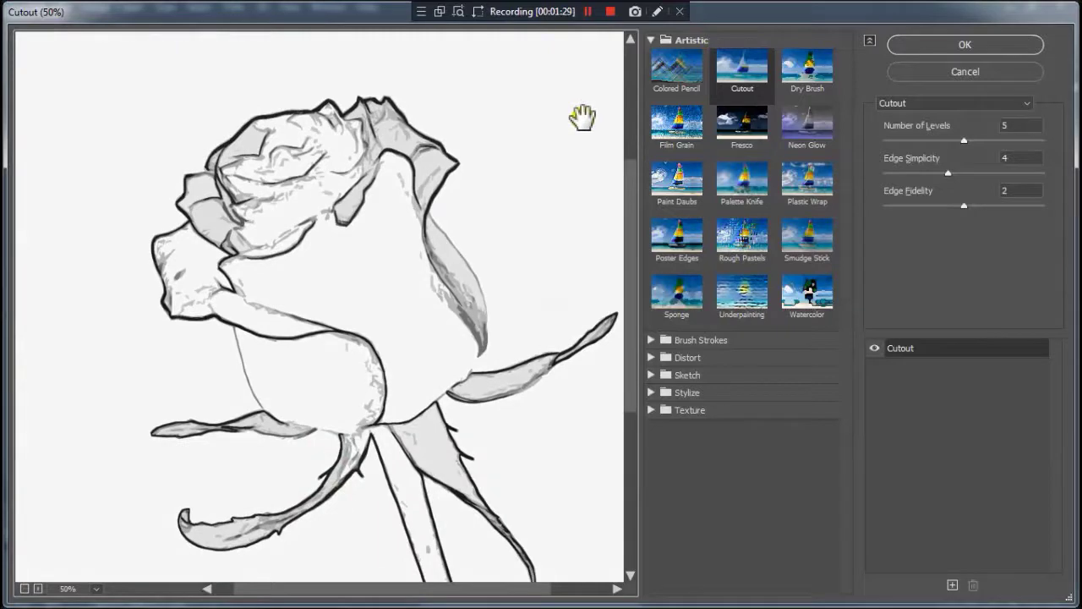
pyautogui.click(666, 66)
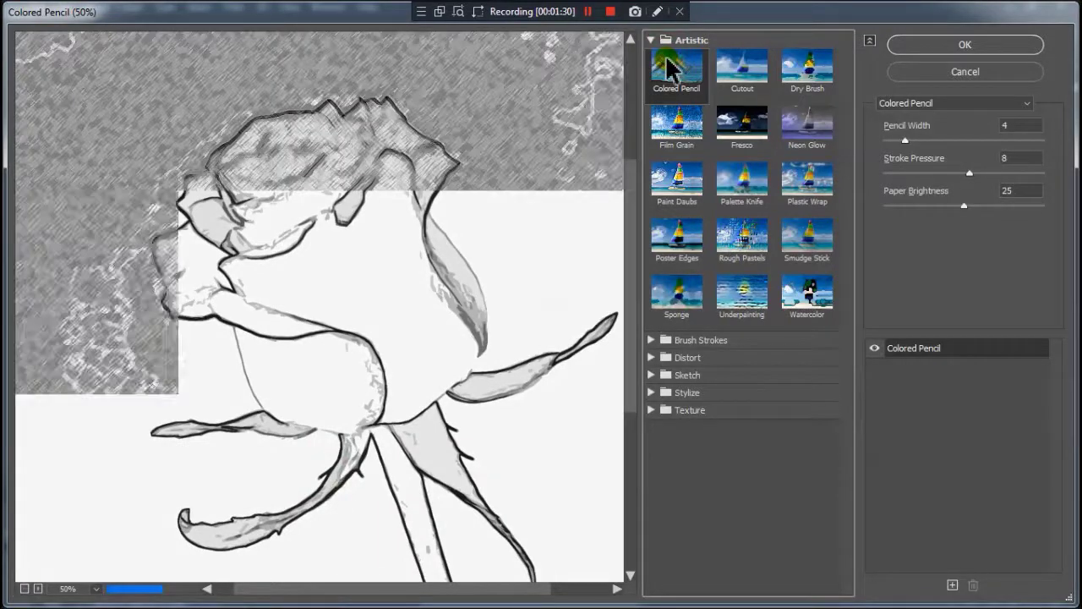
pyautogui.click(749, 74)
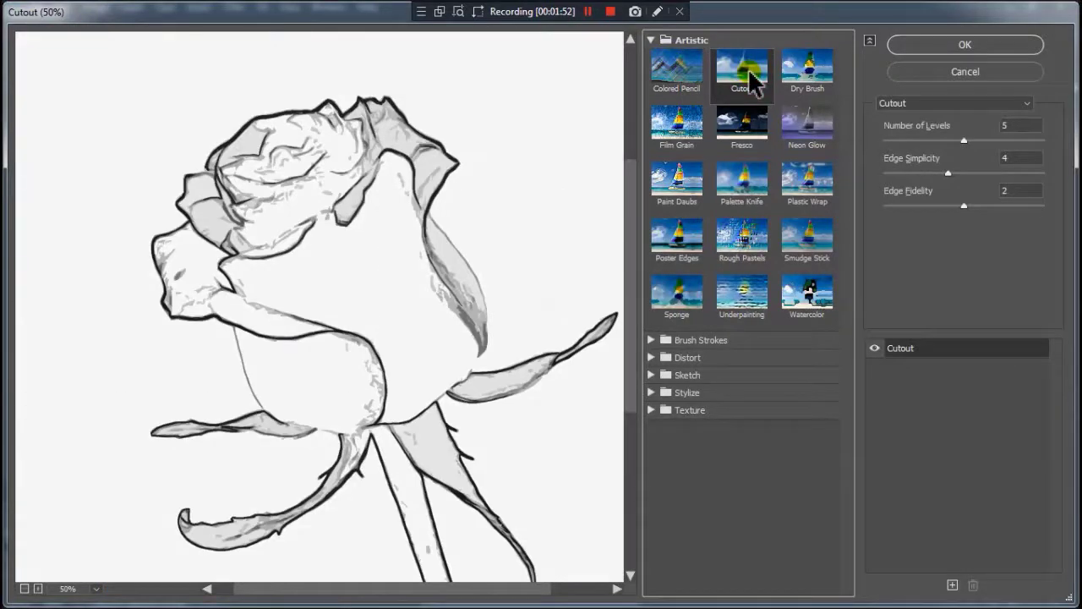
pyautogui.moveTo(482, 321); pyautogui.dragTo(439, 236)
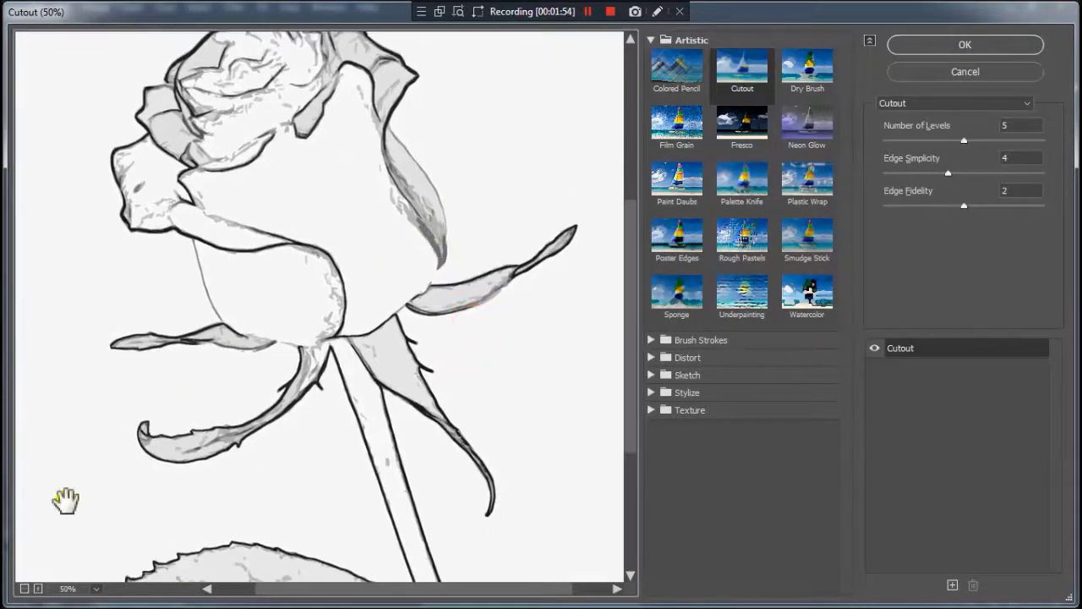
pyautogui.click(26, 589)
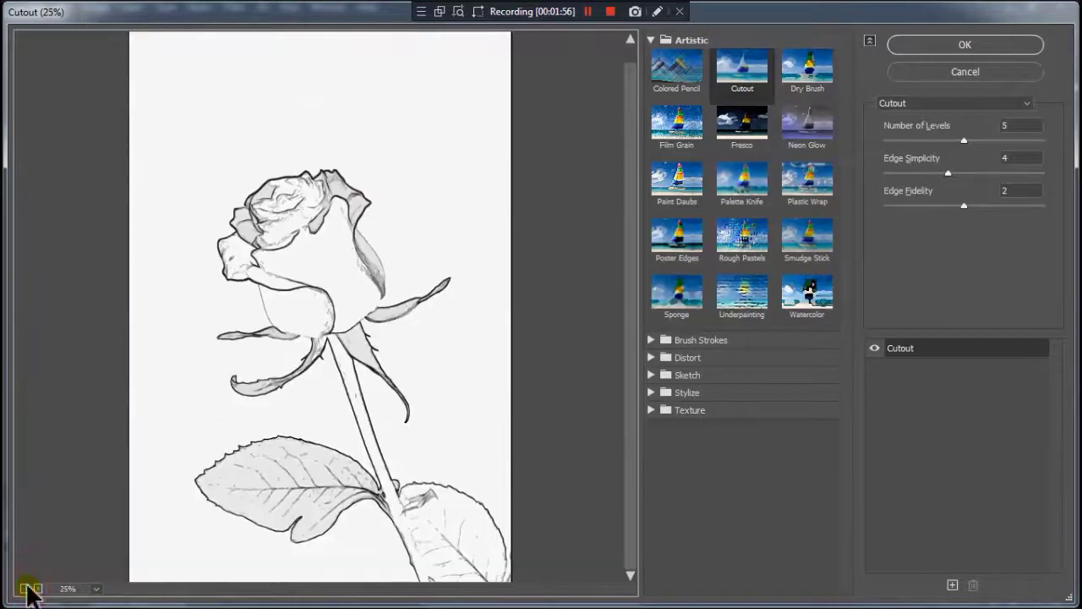
pyautogui.click(389, 389)
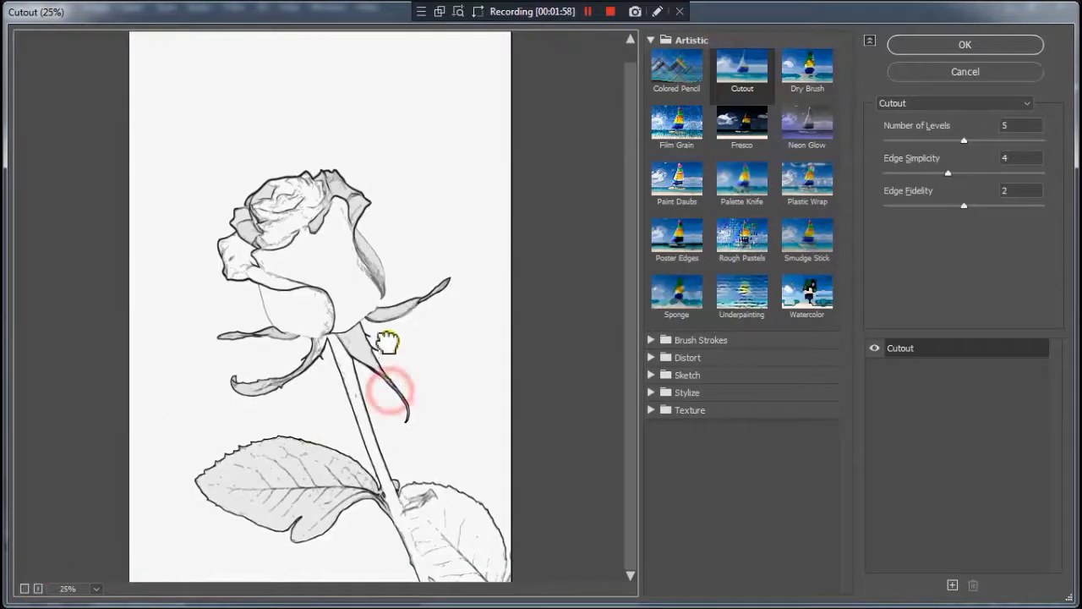
# Apply Cutout with Number of Levels 6, Edge Simplicity 4 and Edge Fidelity 2.
pyautogui.click(944, 141)
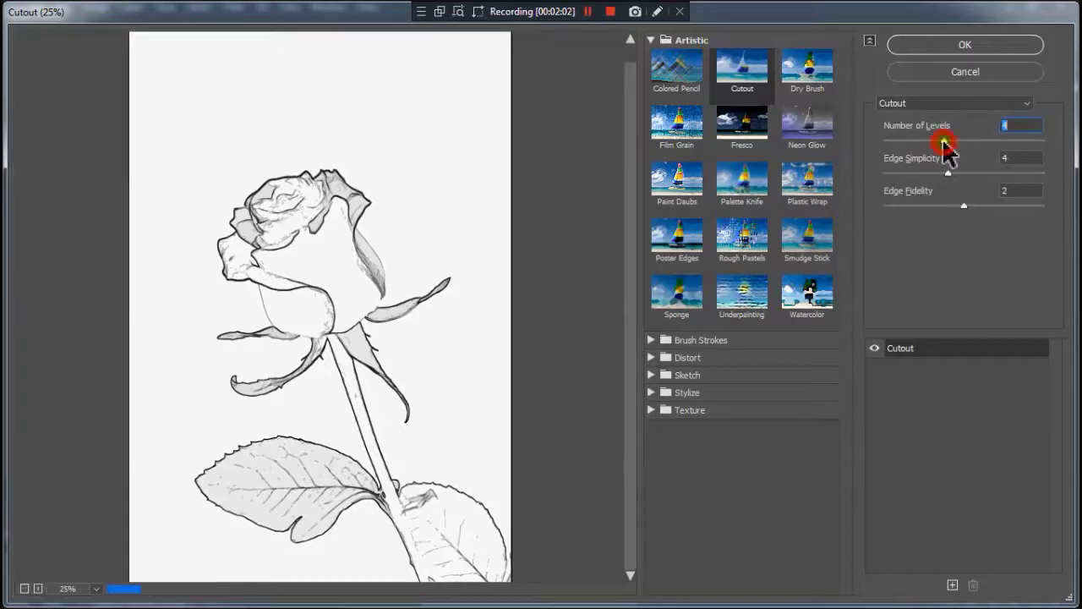
pyautogui.moveTo(944, 141); pyautogui.dragTo(968, 141)
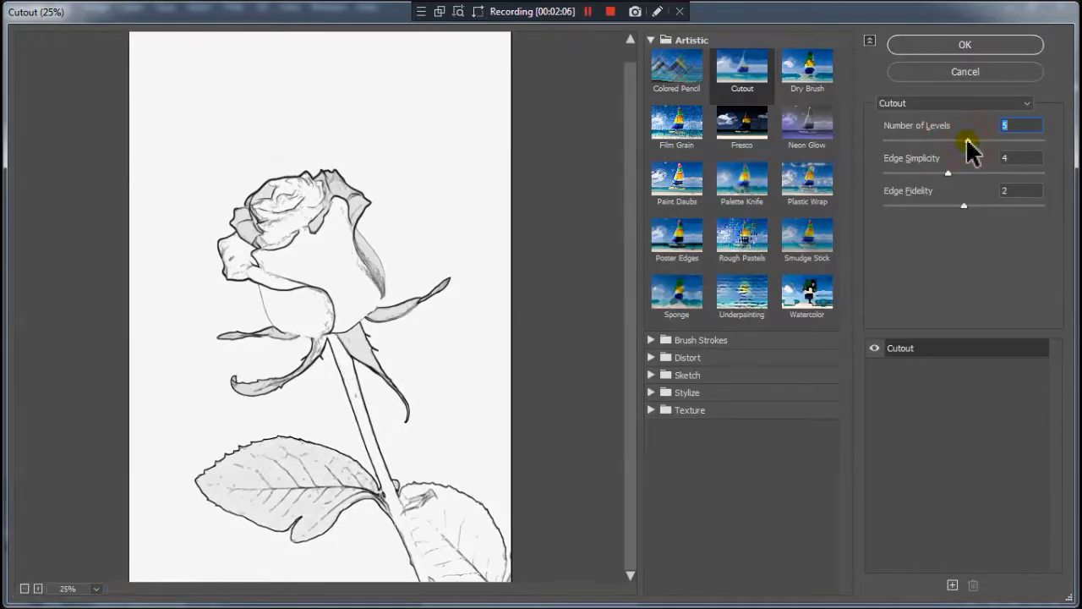
pyautogui.moveTo(968, 142); pyautogui.dragTo(979, 141)
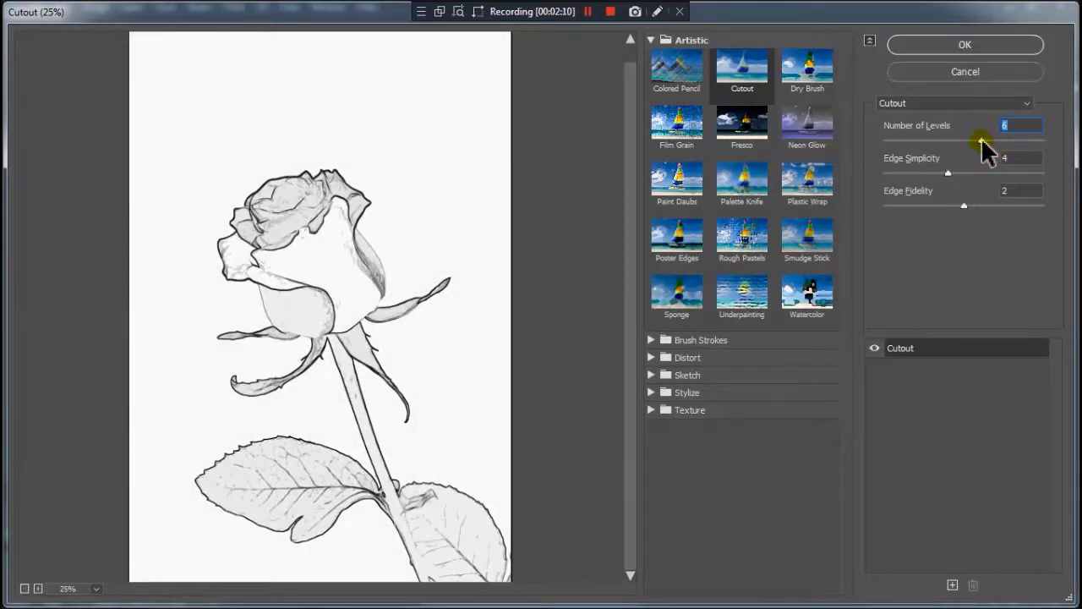
pyautogui.click(991, 141)
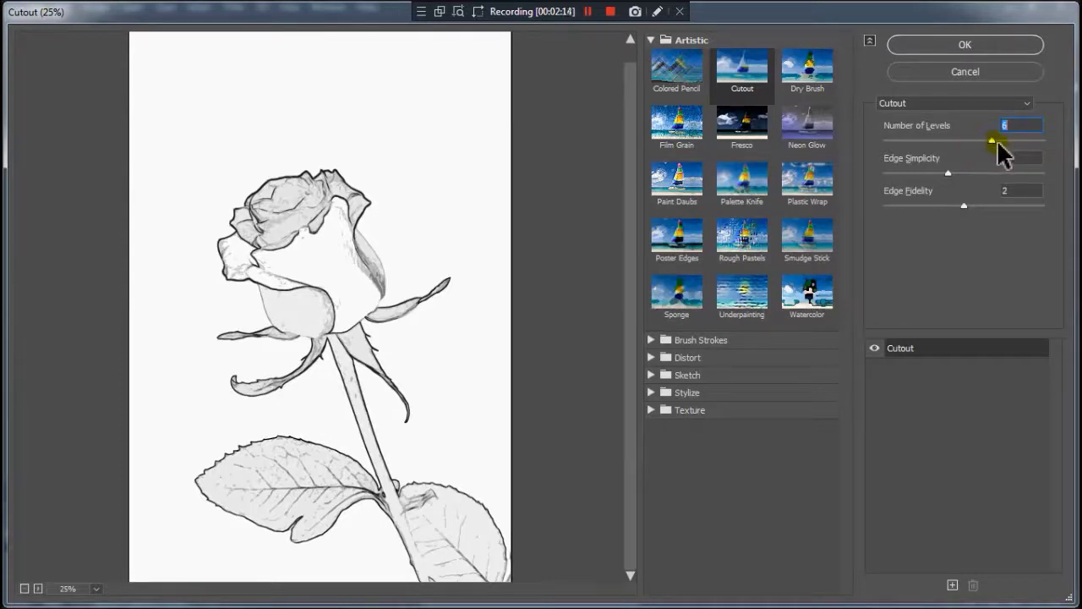
pyautogui.click(955, 174)
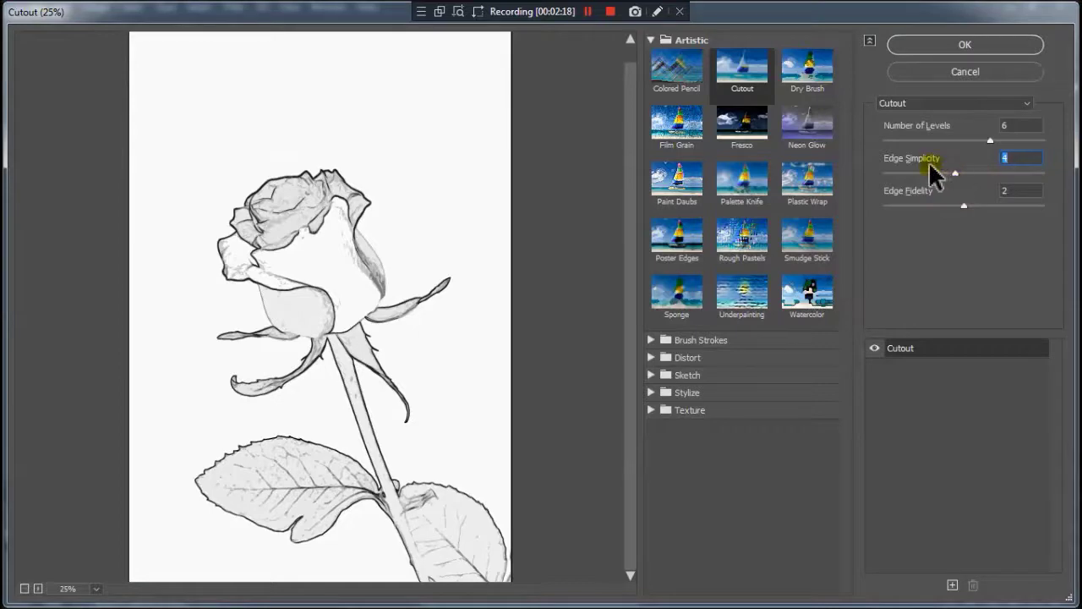
pyautogui.click(968, 49)
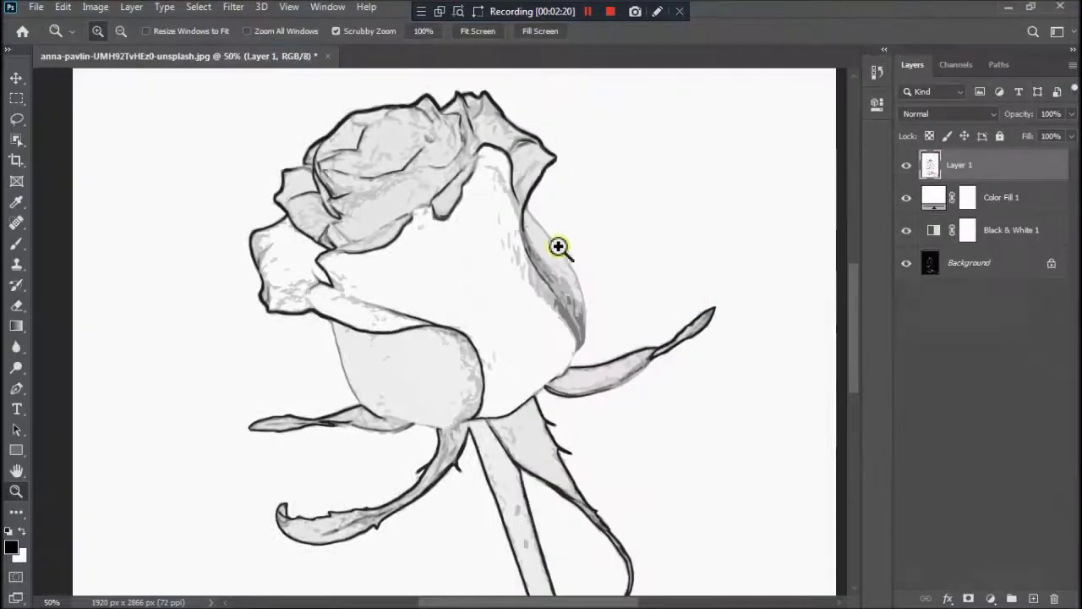
pyautogui.rightClick(554, 250)
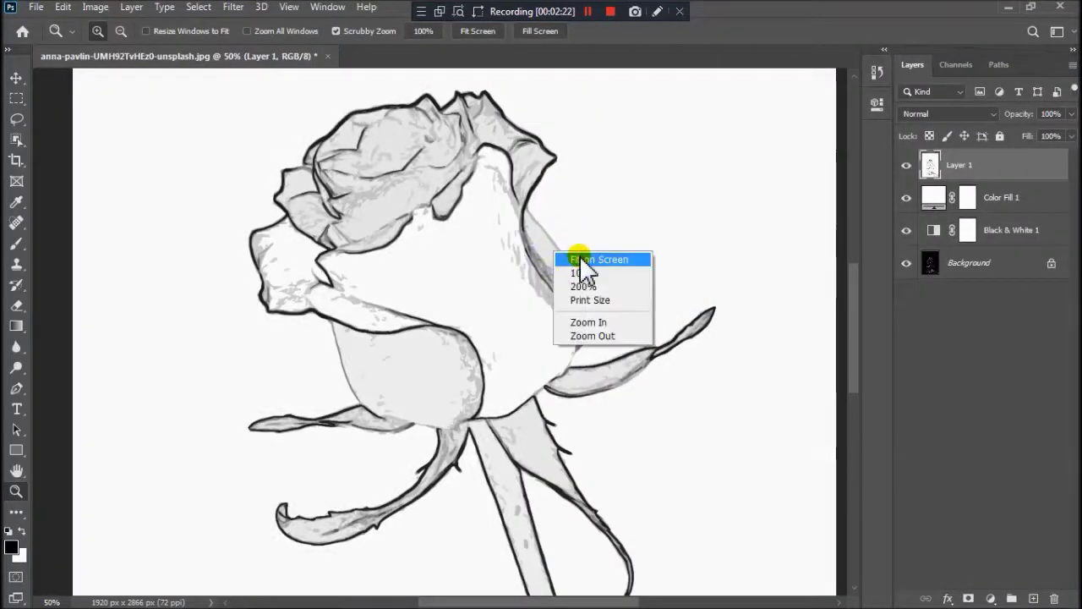
pyautogui.click(579, 257)
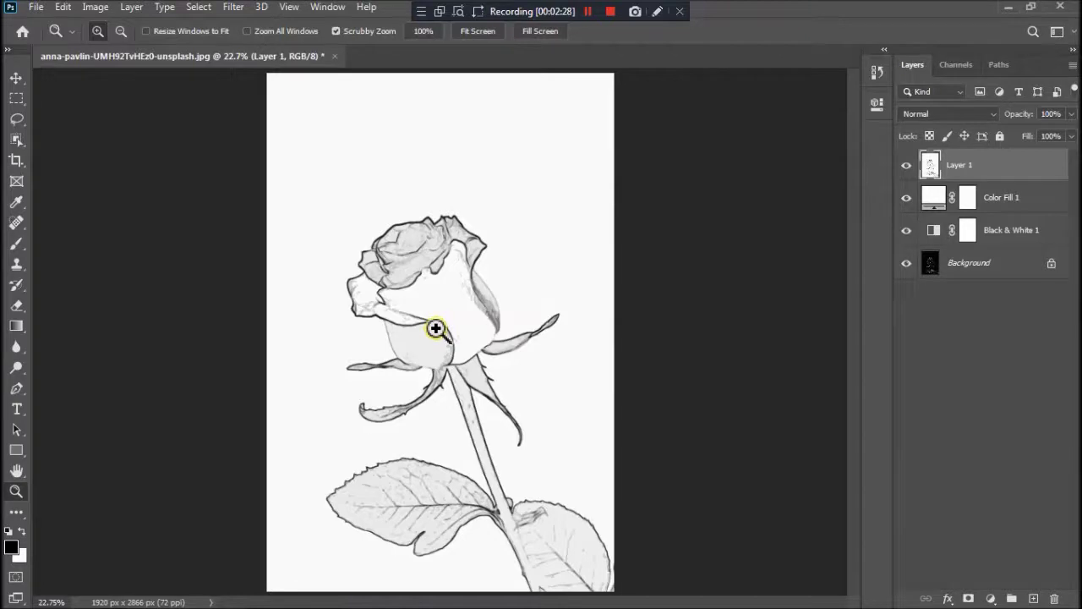
pyautogui.click(470, 286)
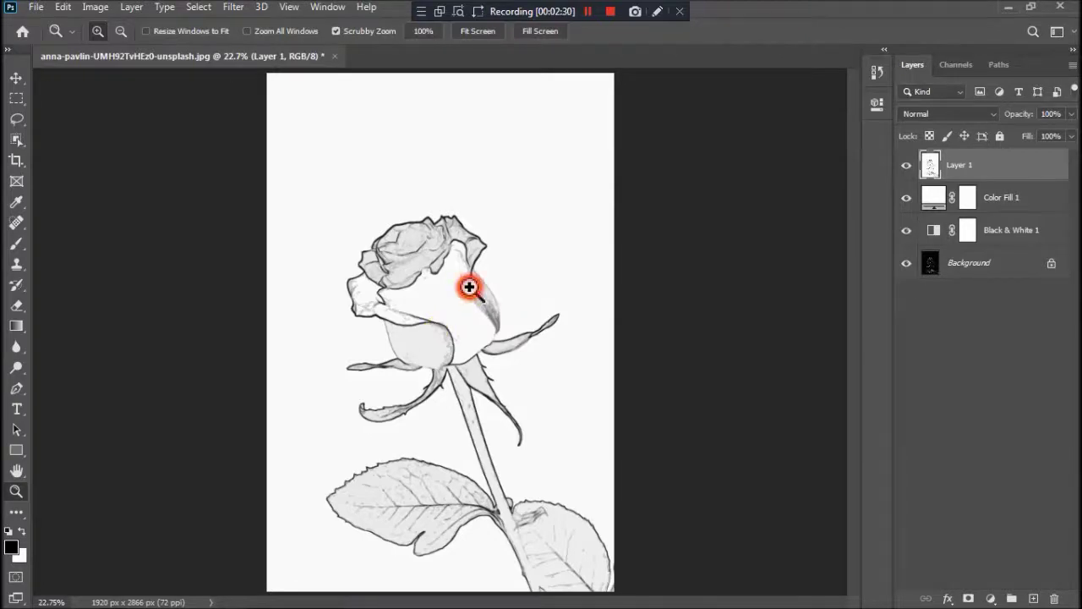
pyautogui.click(470, 286)
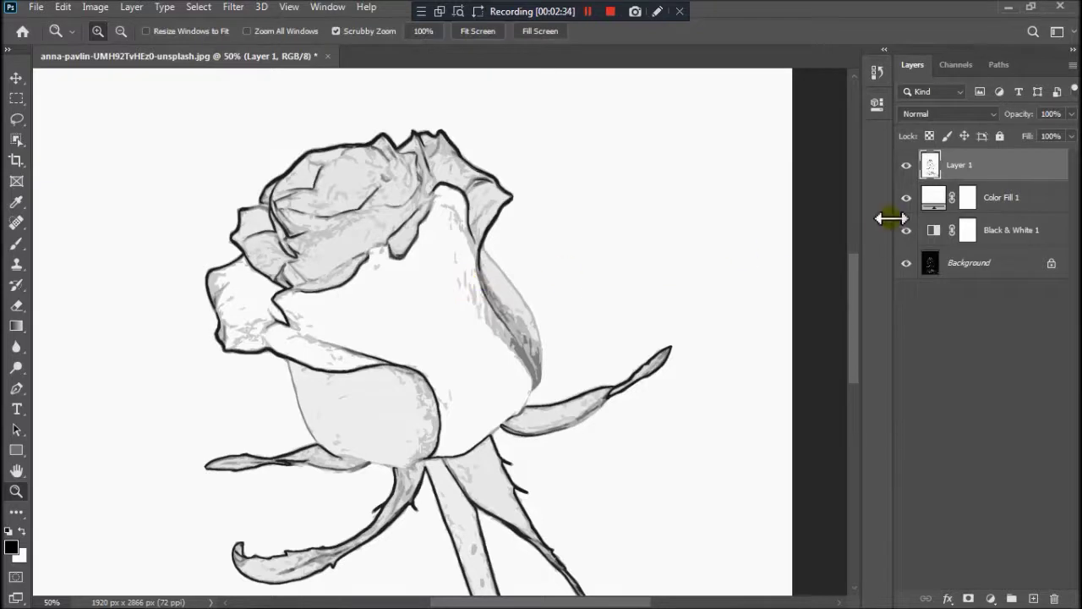
pyautogui.click(906, 165)
pyautogui.click(908, 165)
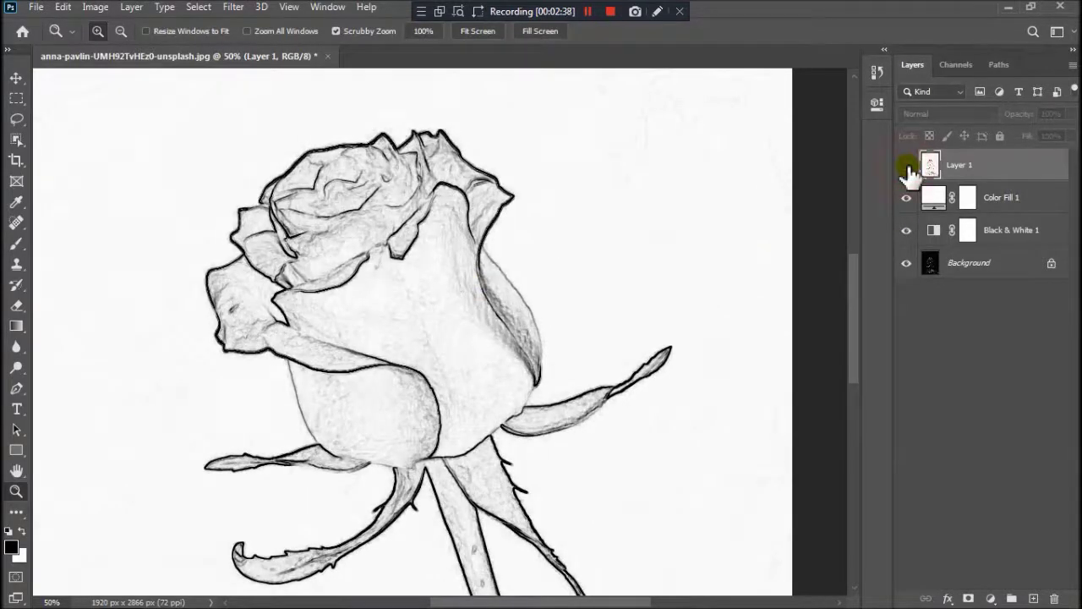
pyautogui.click(907, 166)
pyautogui.click(908, 166)
pyautogui.click(908, 166)
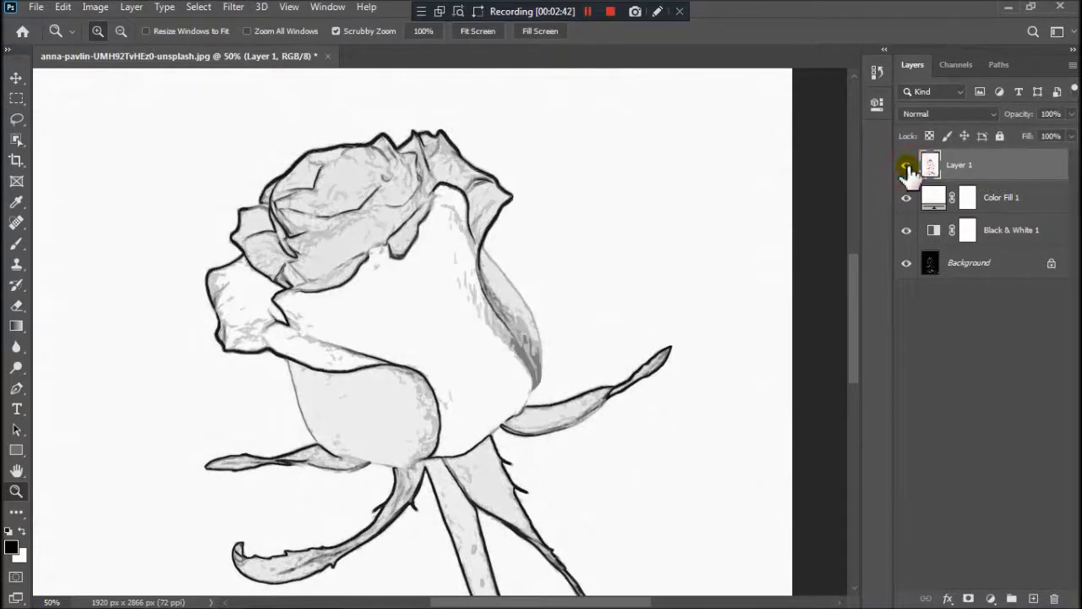
pyautogui.click(907, 165)
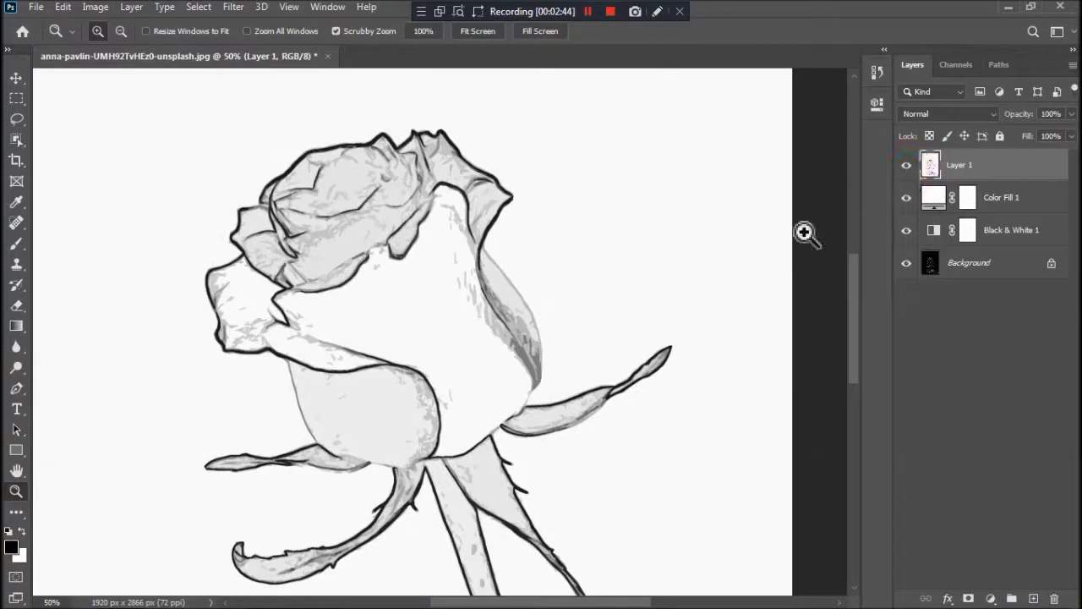
pyautogui.rightClick(455, 294)
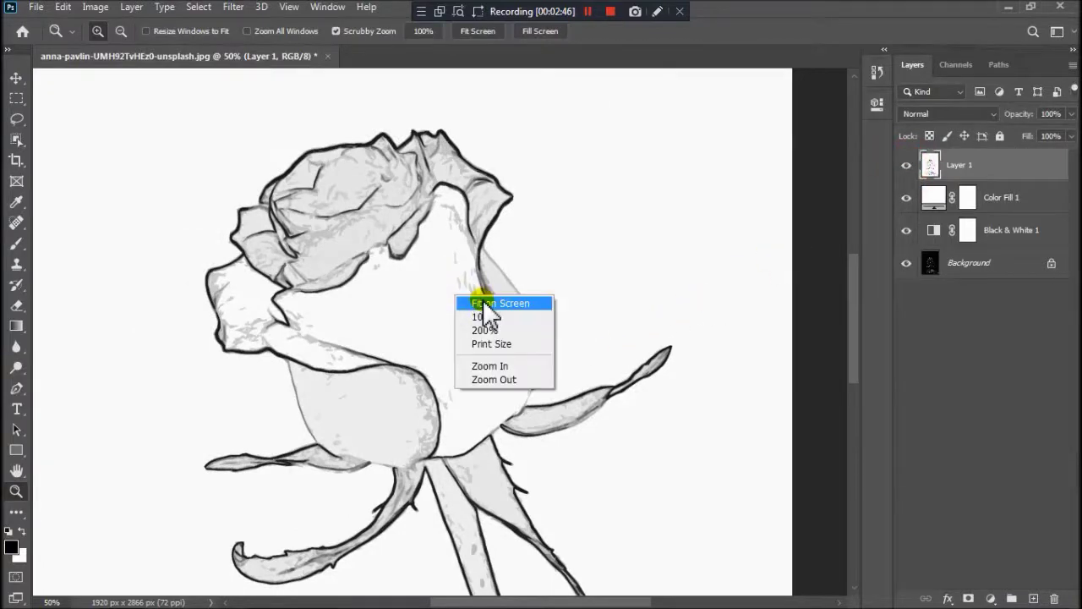
pyautogui.click(478, 300)
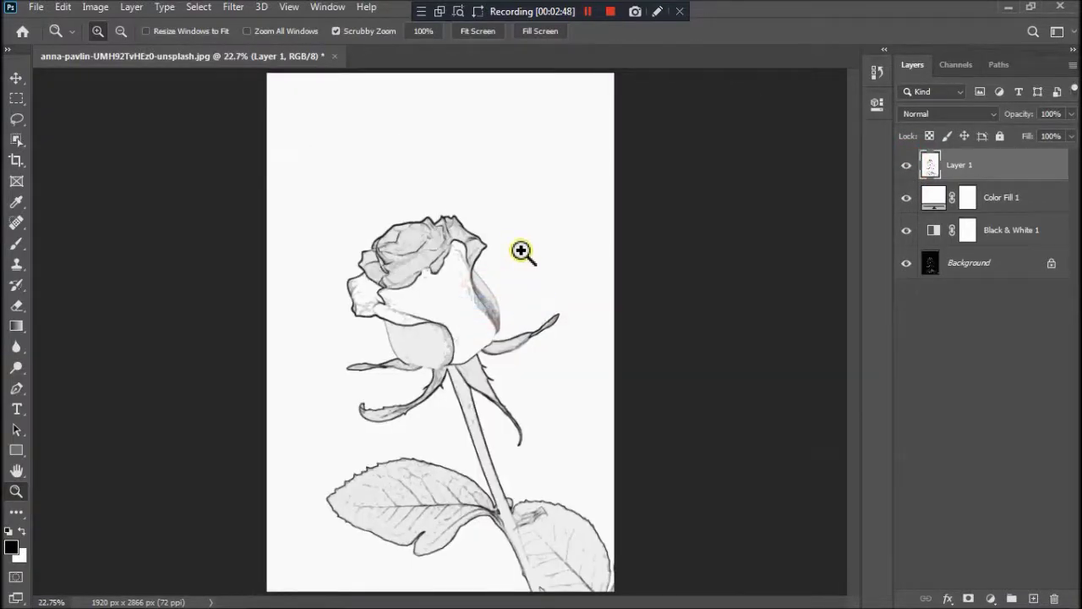